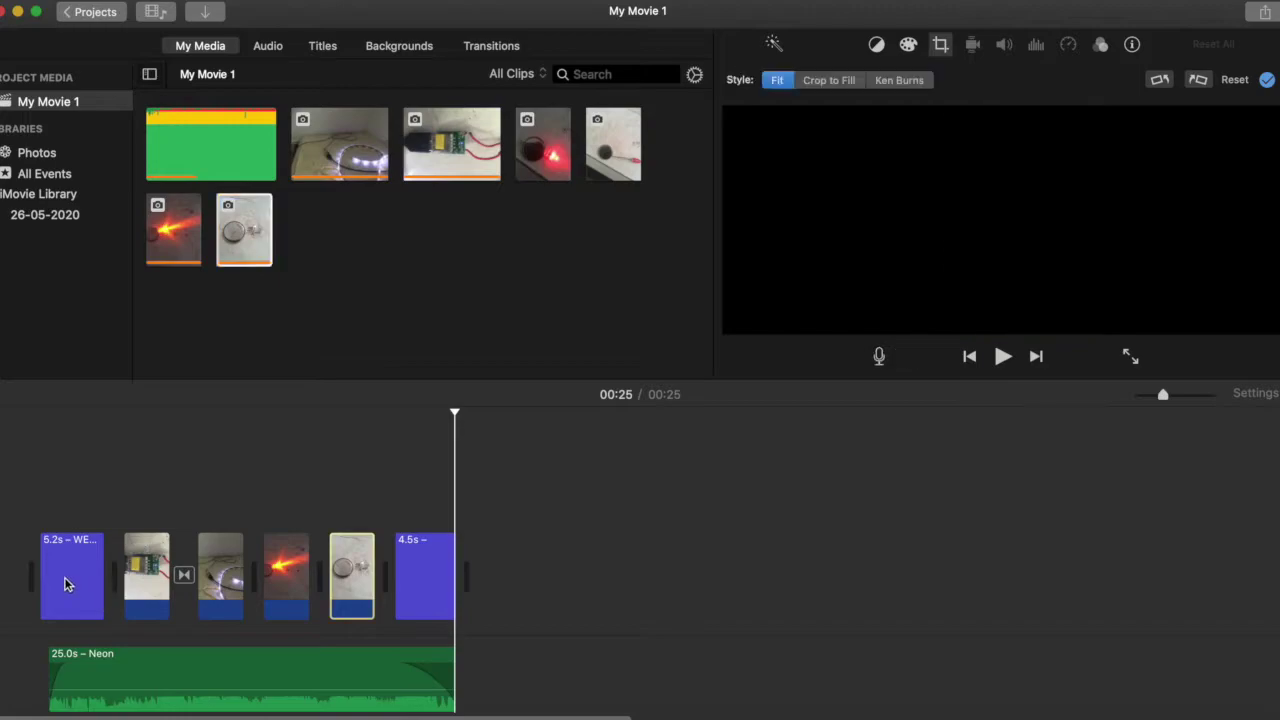
Preview the movie and try the Crop to Fill style on the circuit board photo before restoring it to Fit.
key("space")
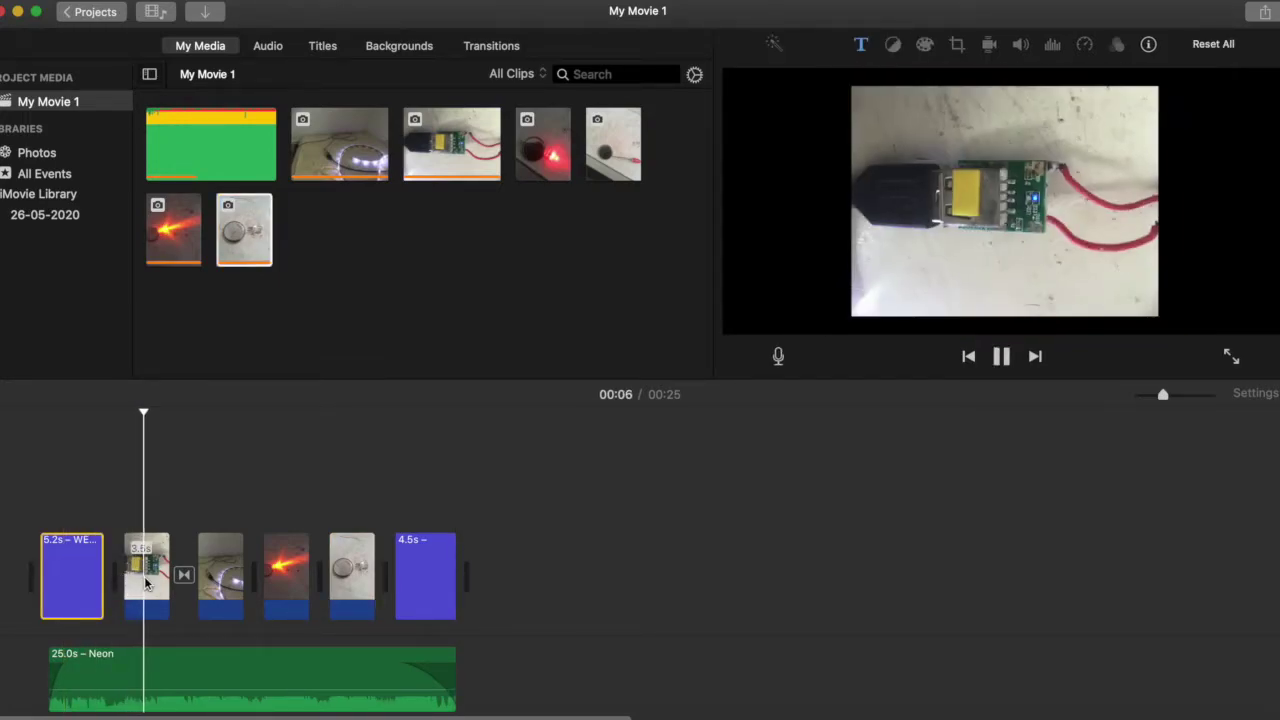
left_click(145, 583)
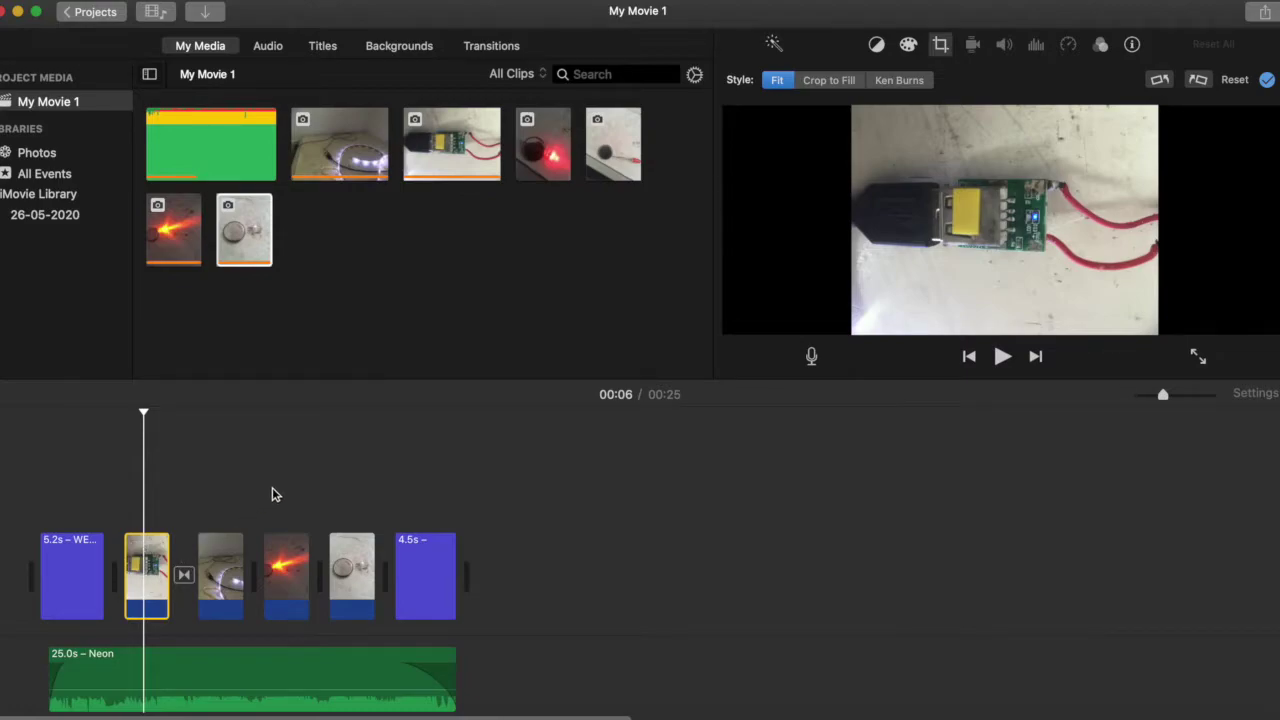
left_click(824, 81)
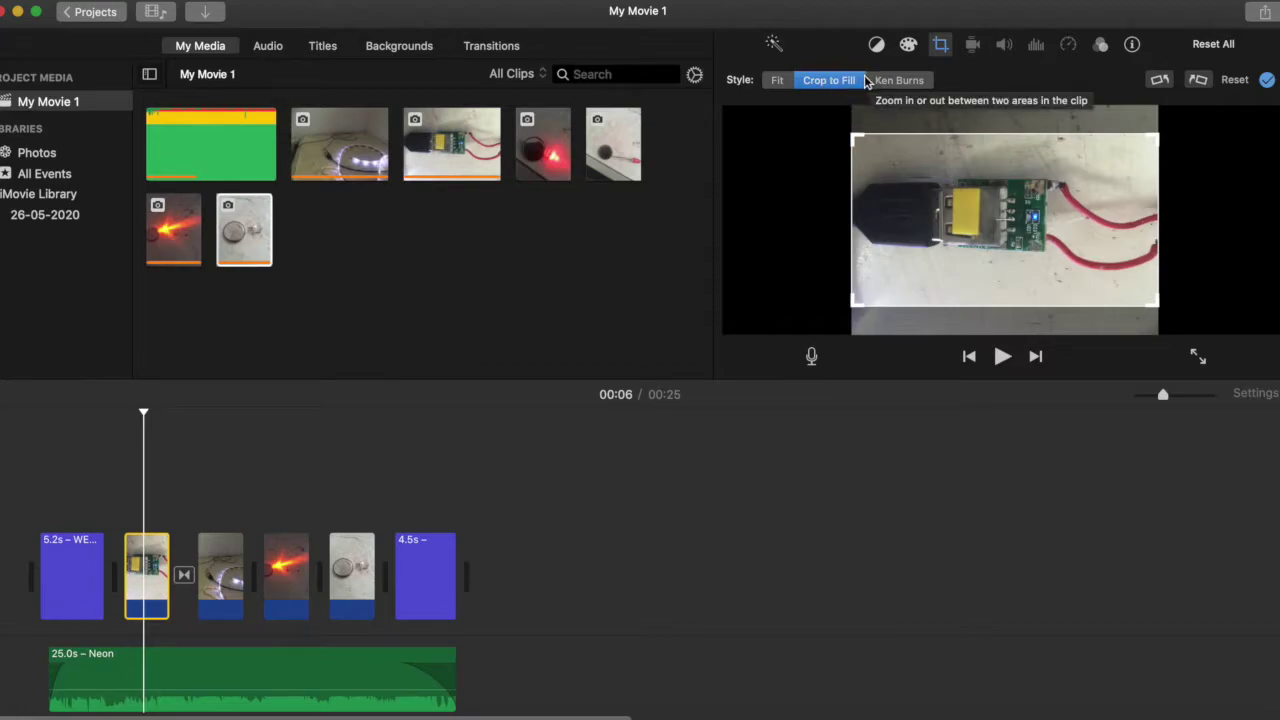
left_click(777, 82)
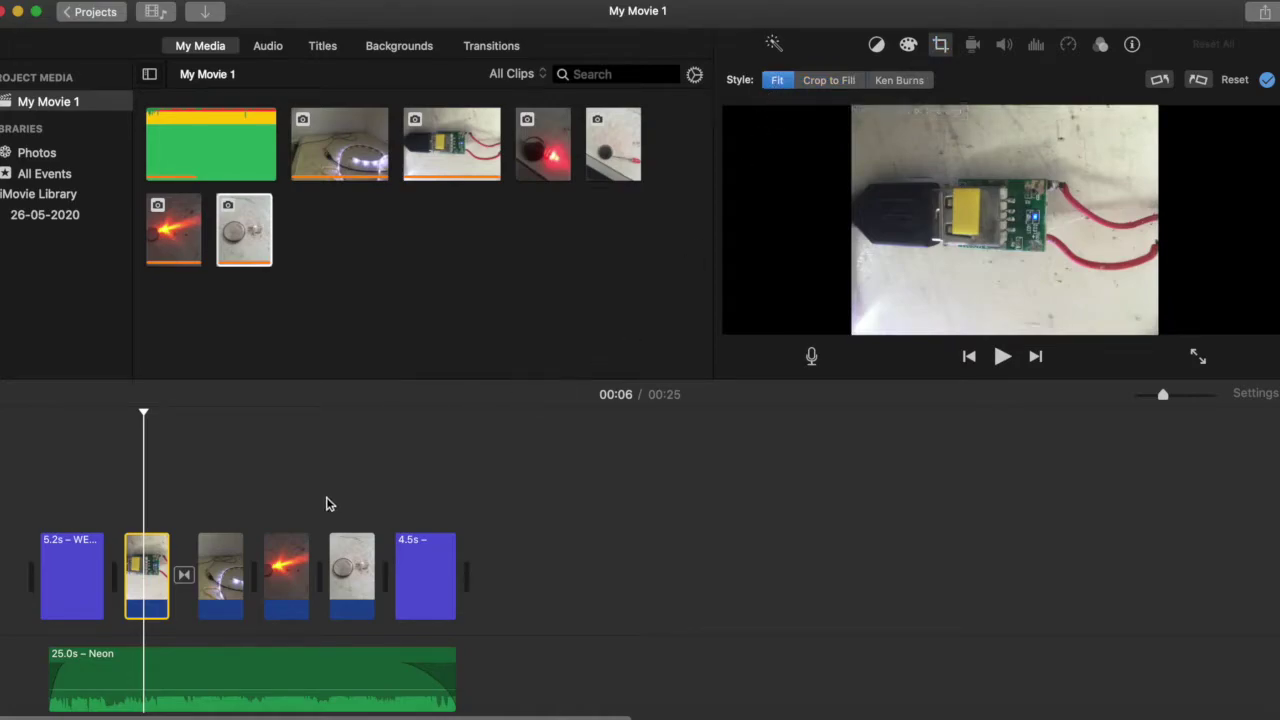
Swap the LED strip and coin cell photos in the timeline, and set the glowing red LED photo to Crop to Fill.
left_click_drag(229, 570, 288, 560)
key("space")
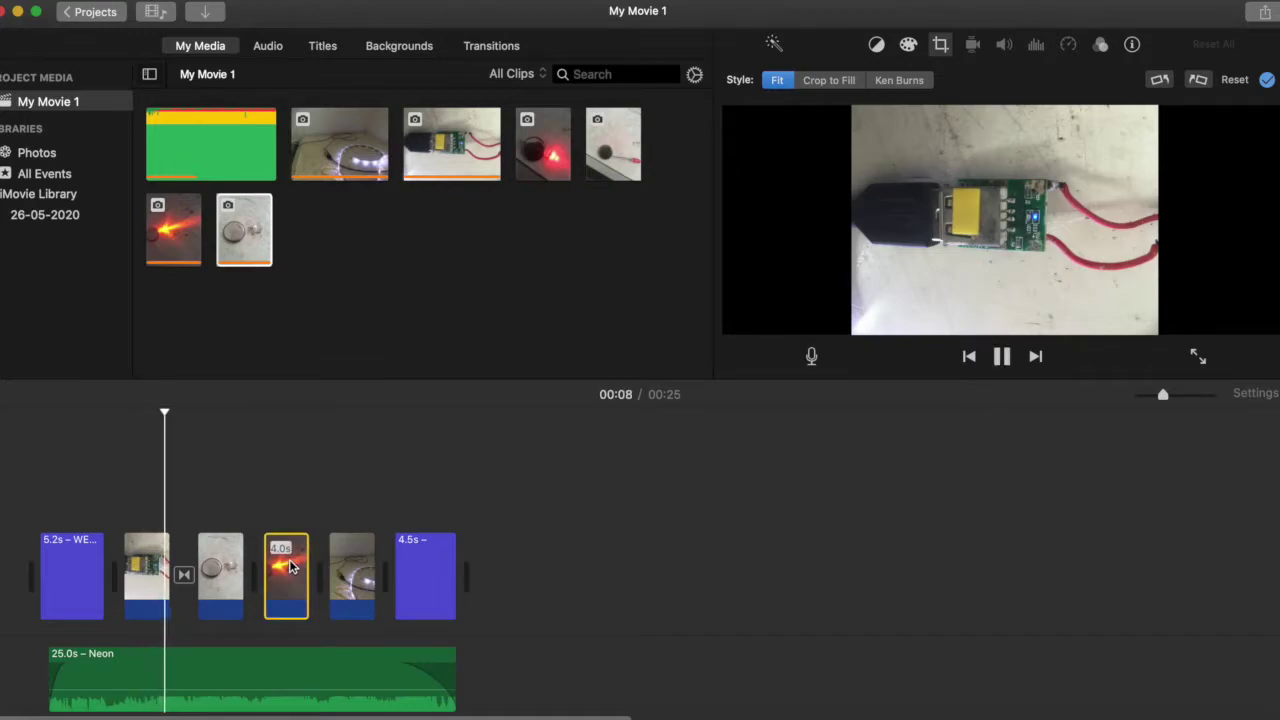
left_click(828, 84)
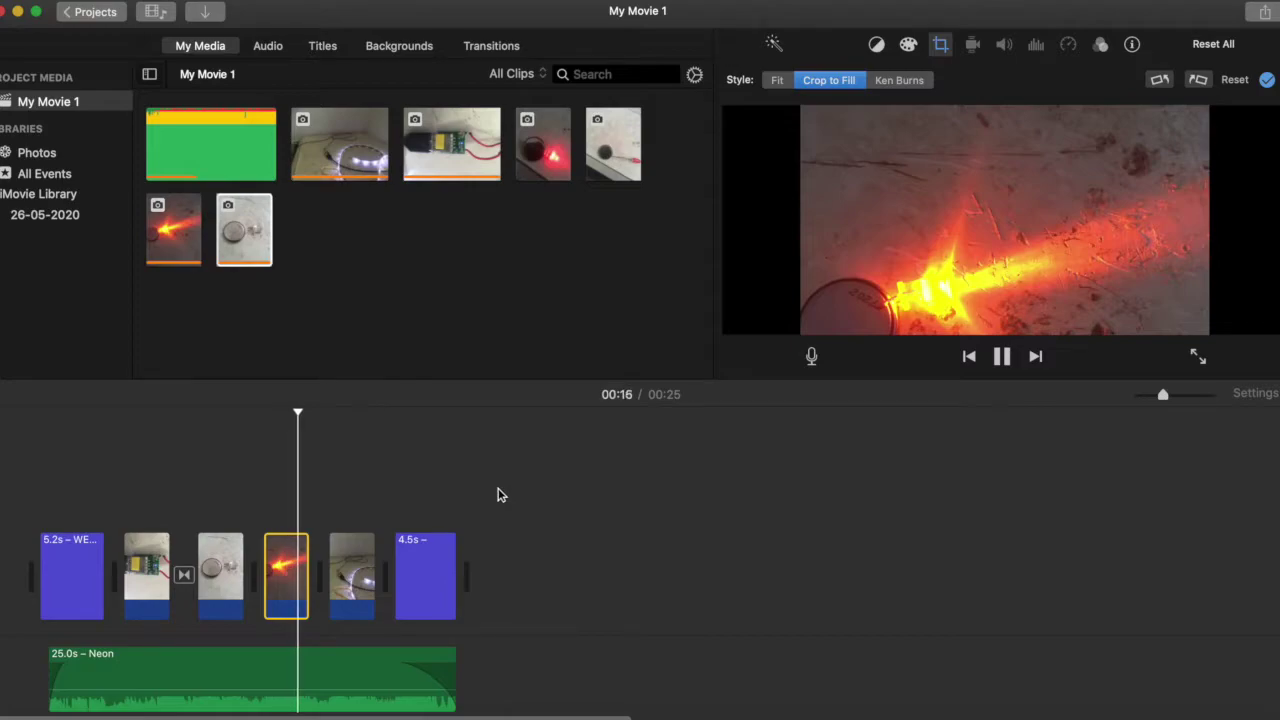
key("space")
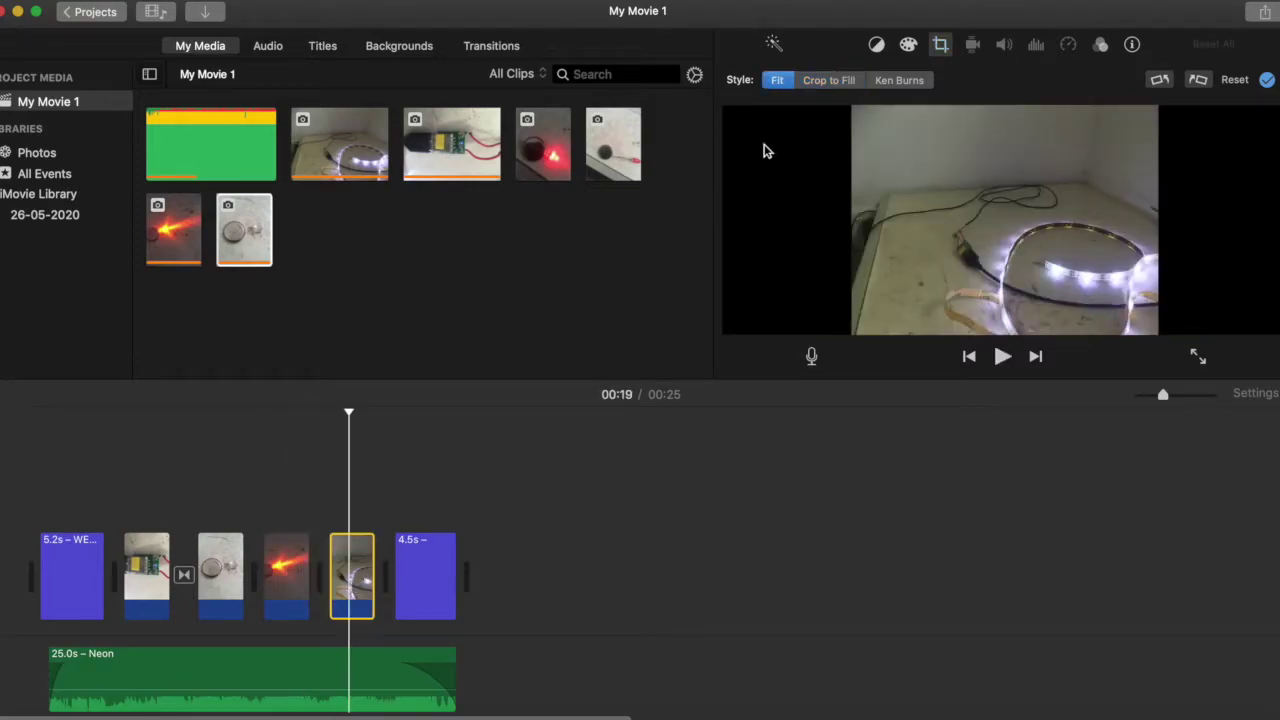
Apply the Ken Burns style to the LED strip photo and play the movie back from the beginning.
left_click(828, 84)
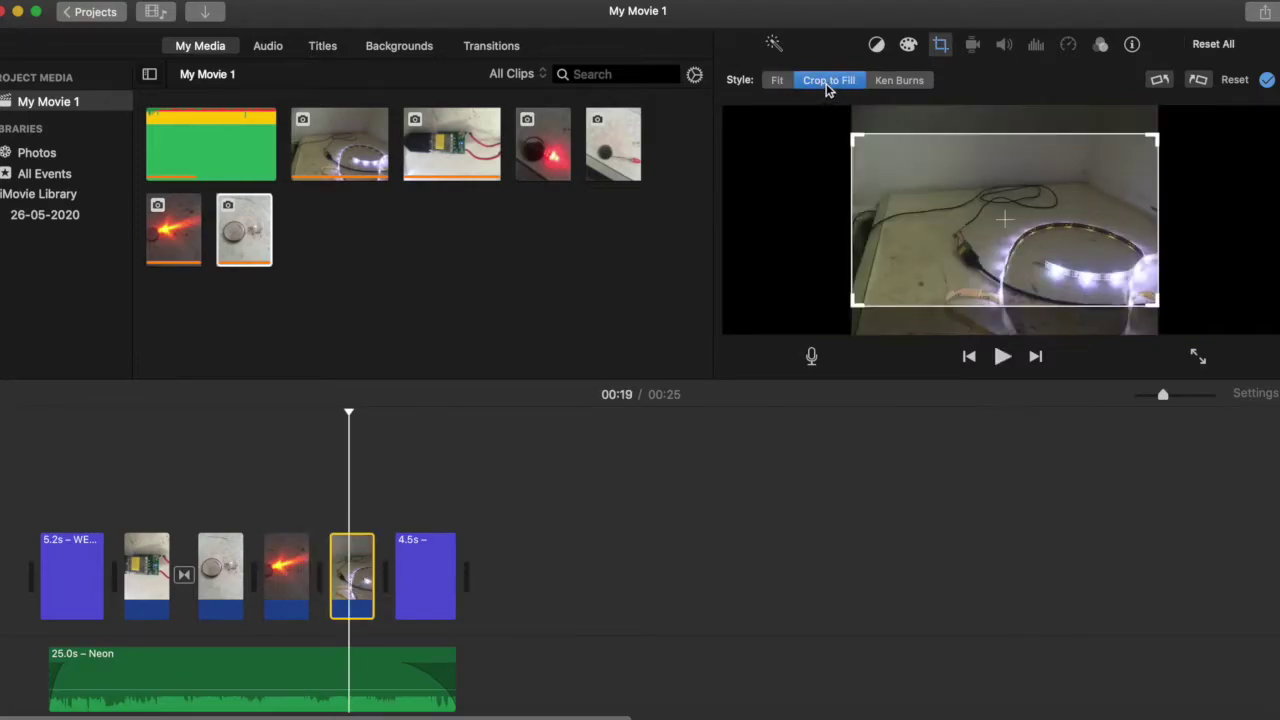
left_click(900, 81)
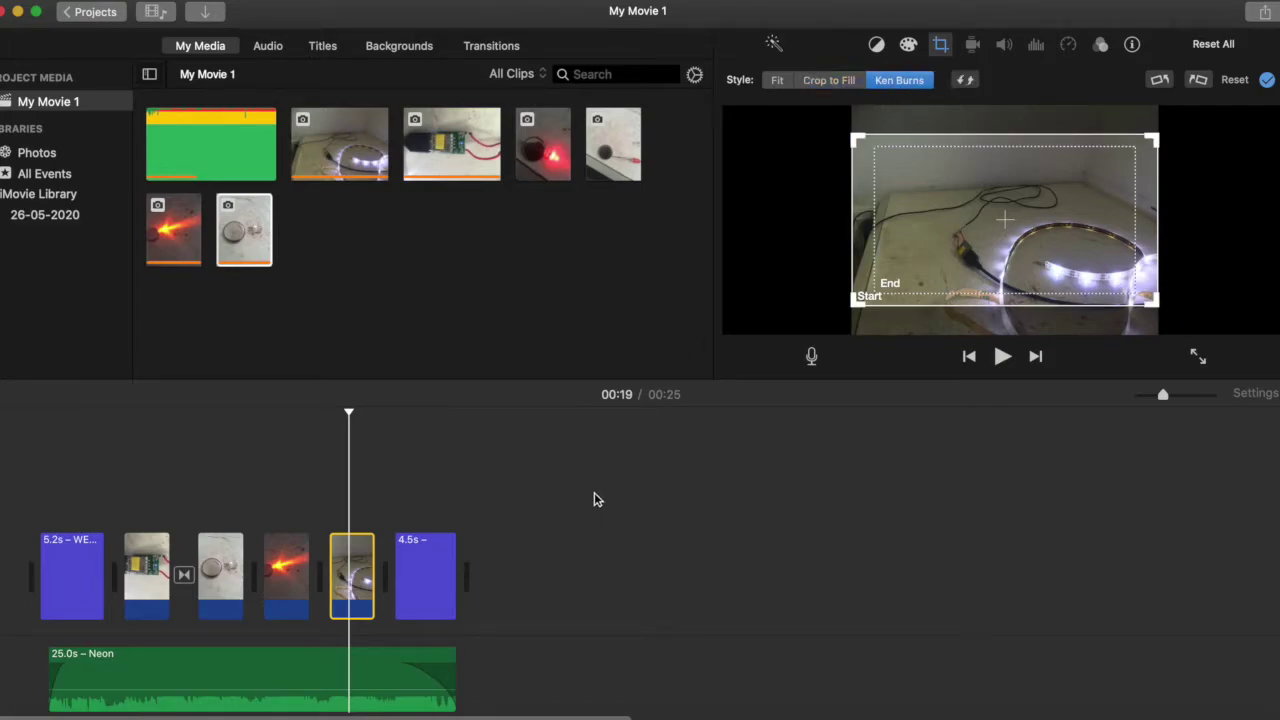
key("space")
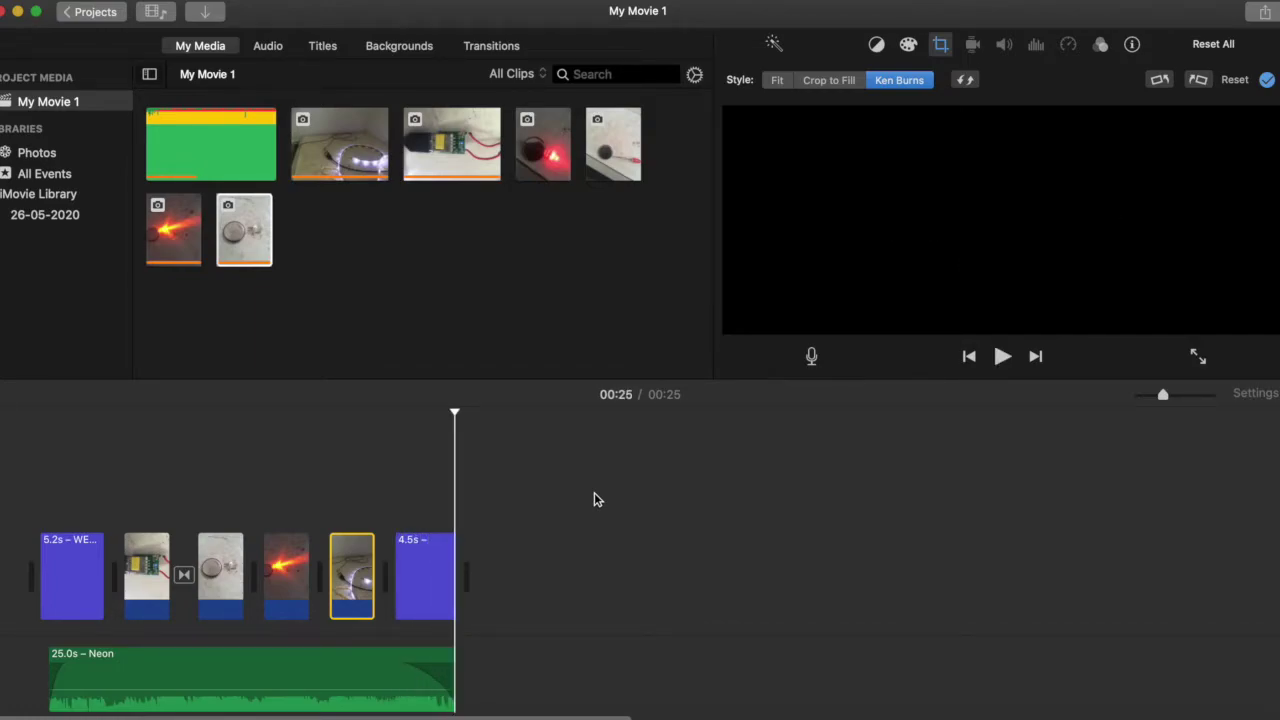
key("space")
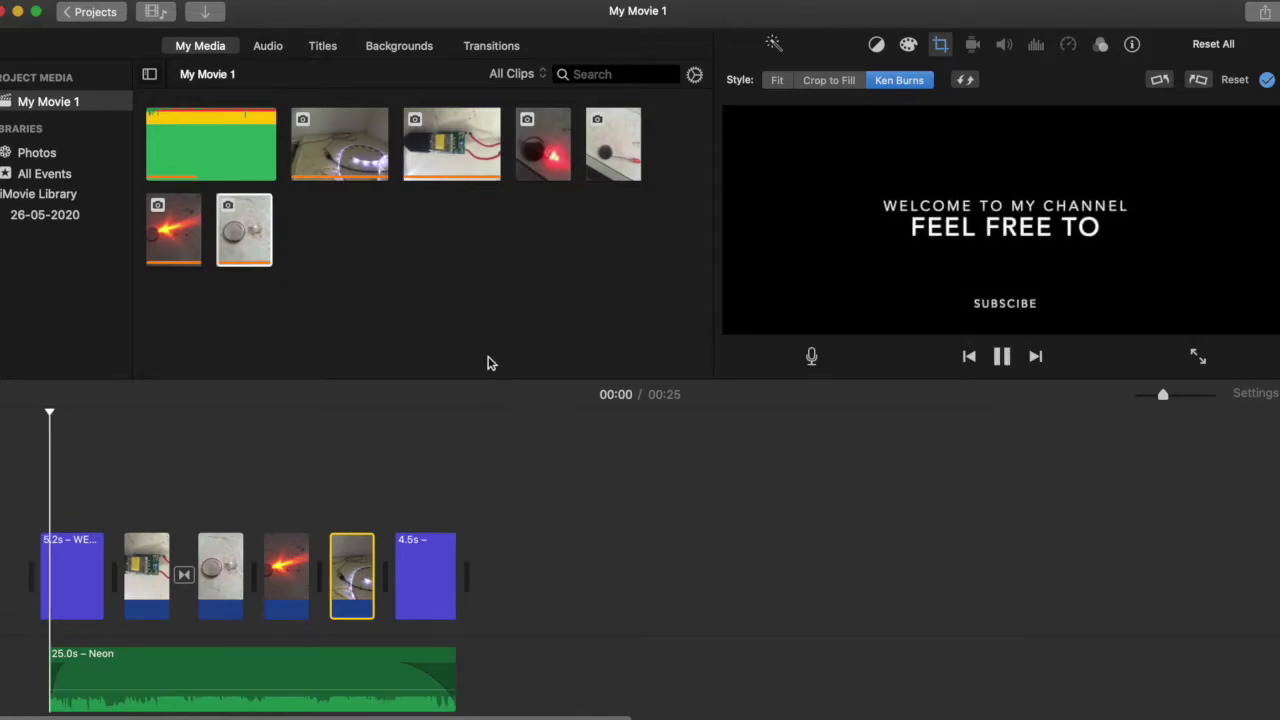
Add the Old World Globe background at the end of the timeline and check it in playback.
left_click(391, 50)
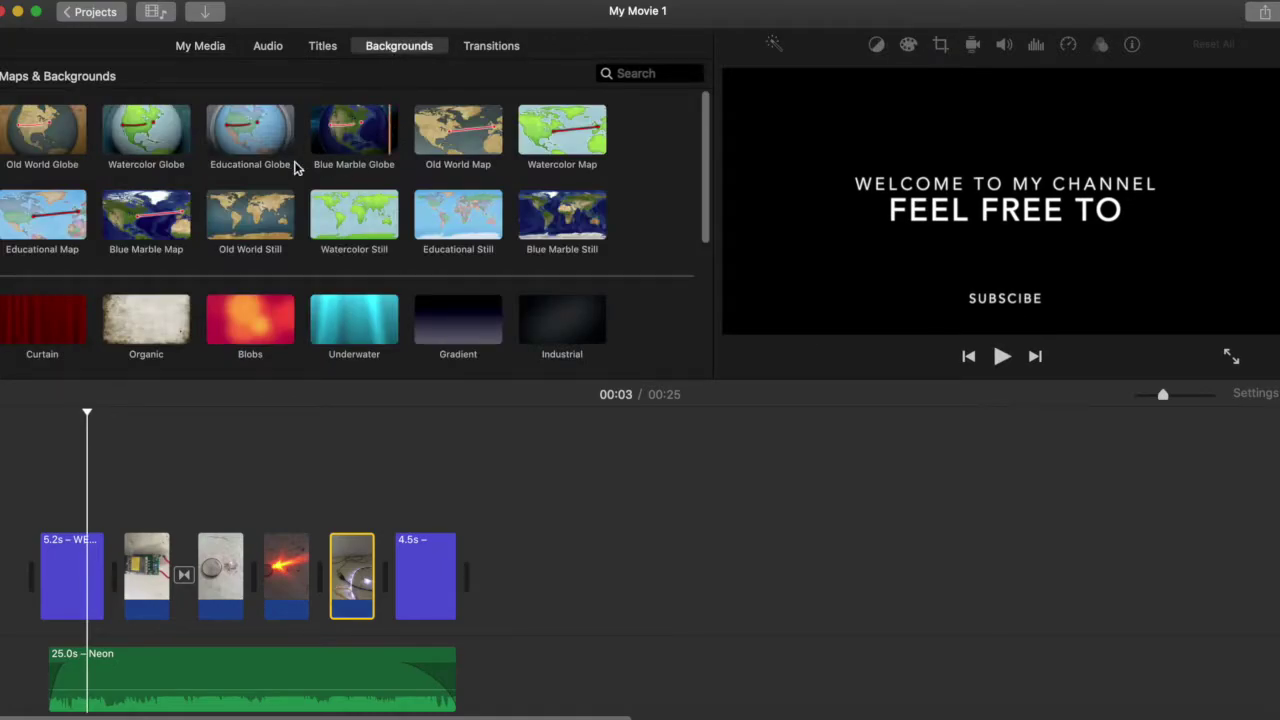
left_click_drag(35, 132, 504, 450)
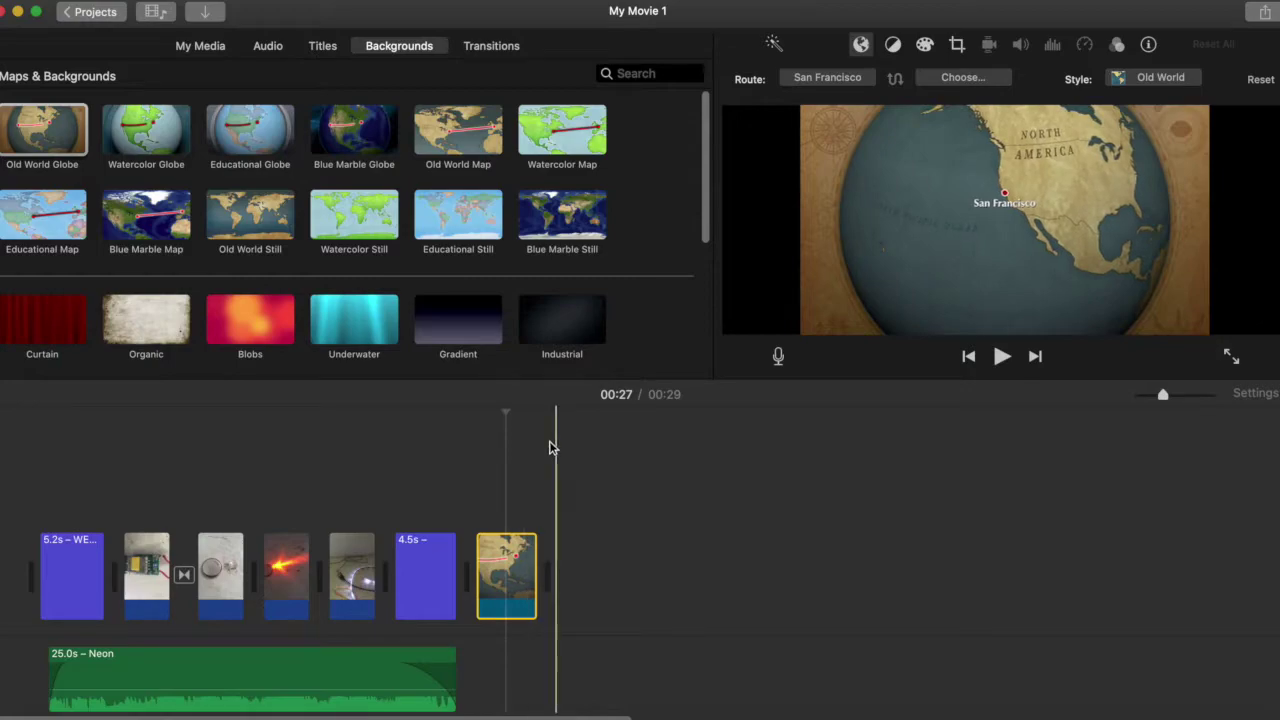
key("backslash")
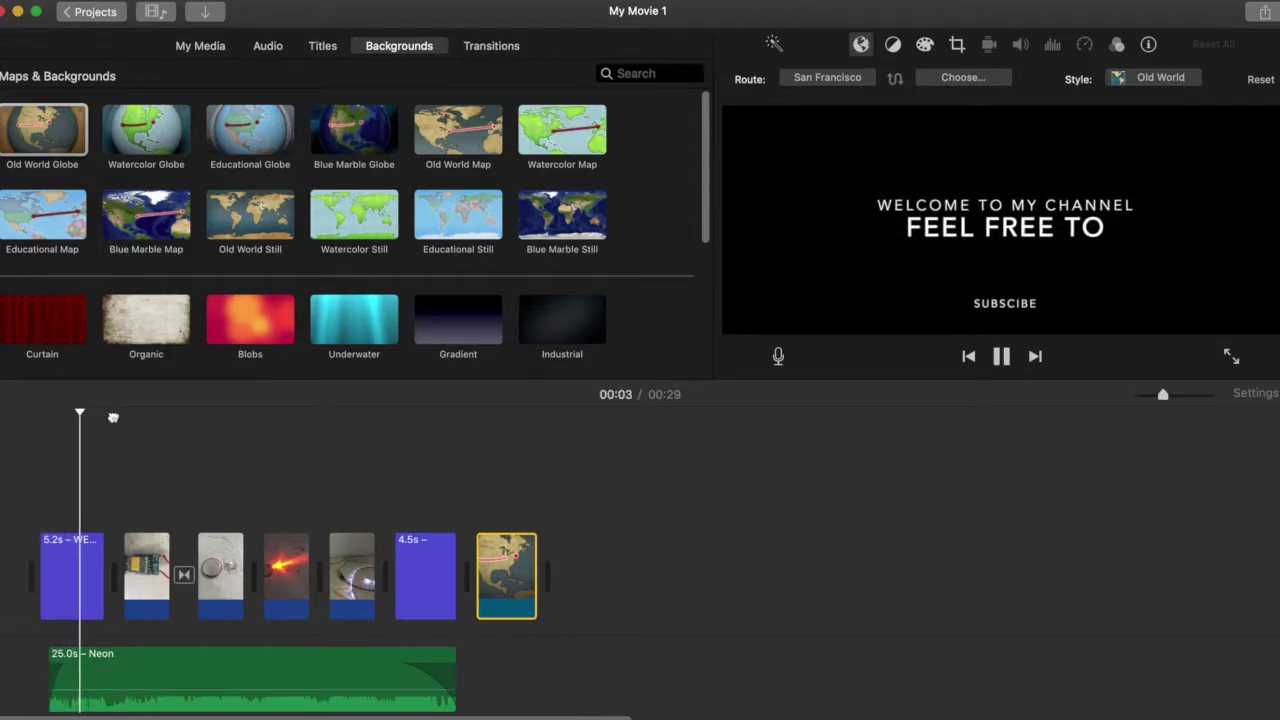
left_click(393, 460)
left_click(475, 464)
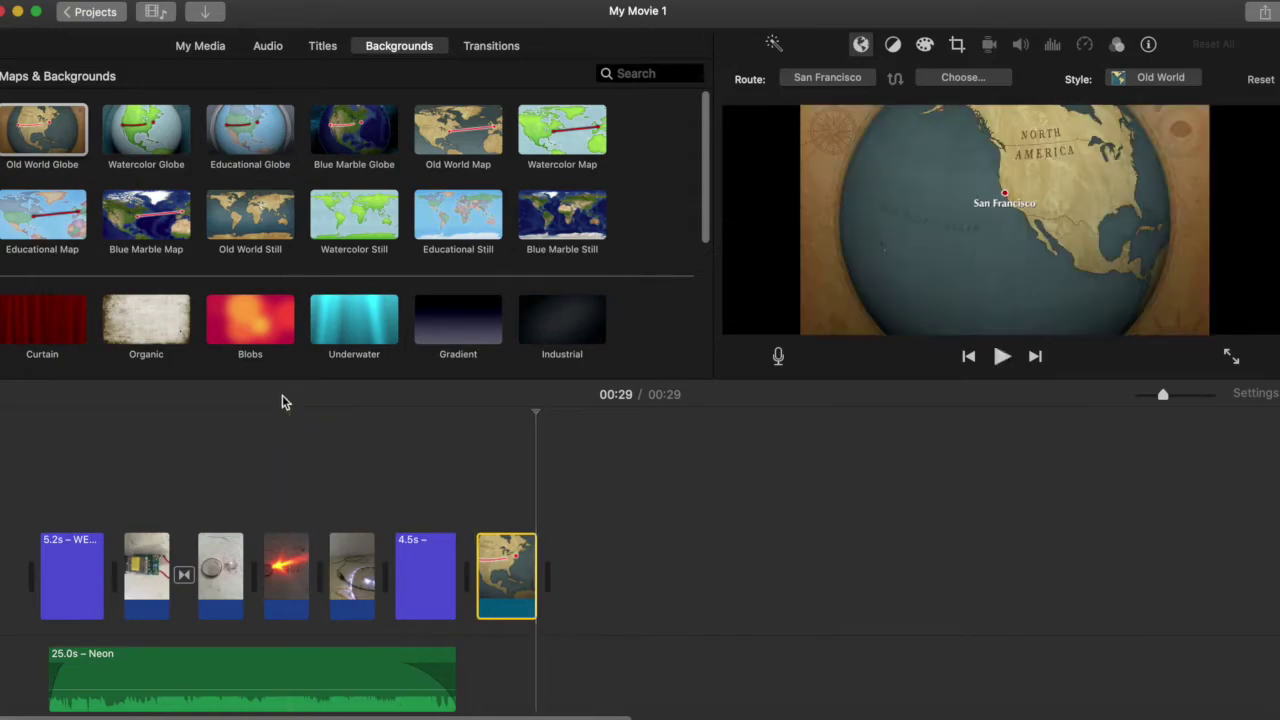
Add a Standard title at the end of the timeline, after the globe map clip.
left_click(320, 50)
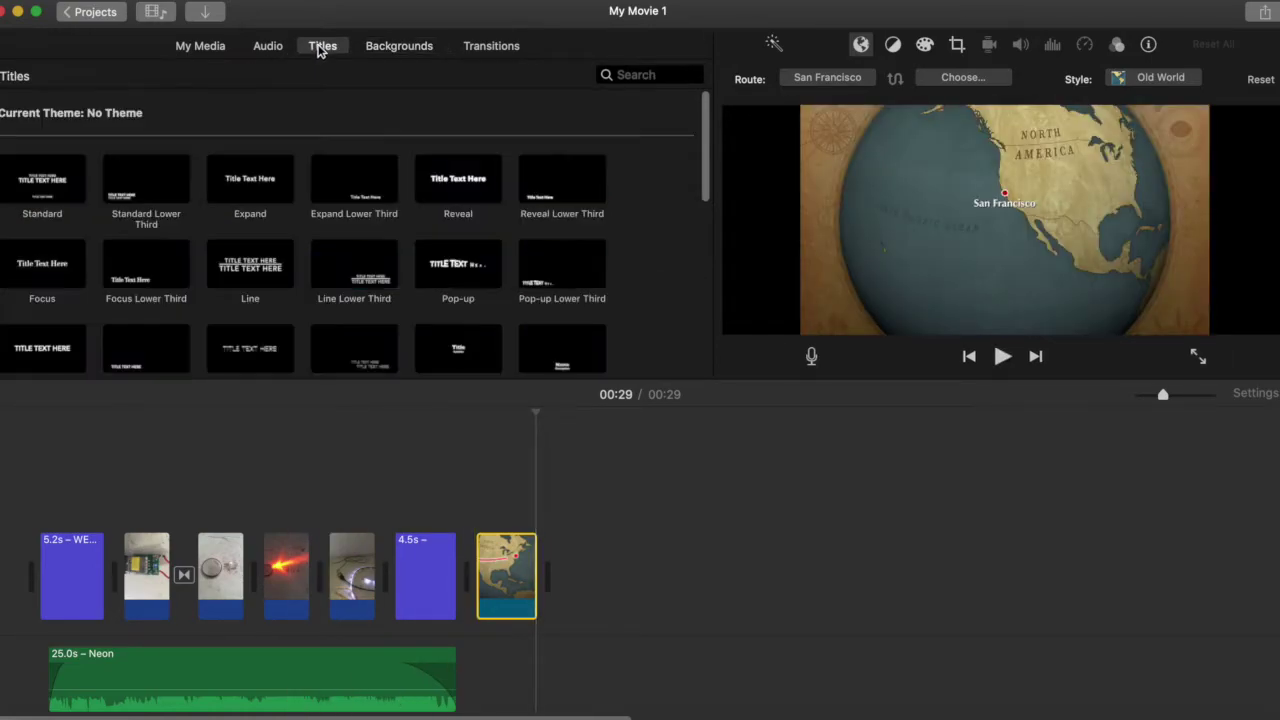
left_click(65, 181)
left_click_drag(65, 181, 491, 372)
left_click_drag(40, 176, 576, 490)
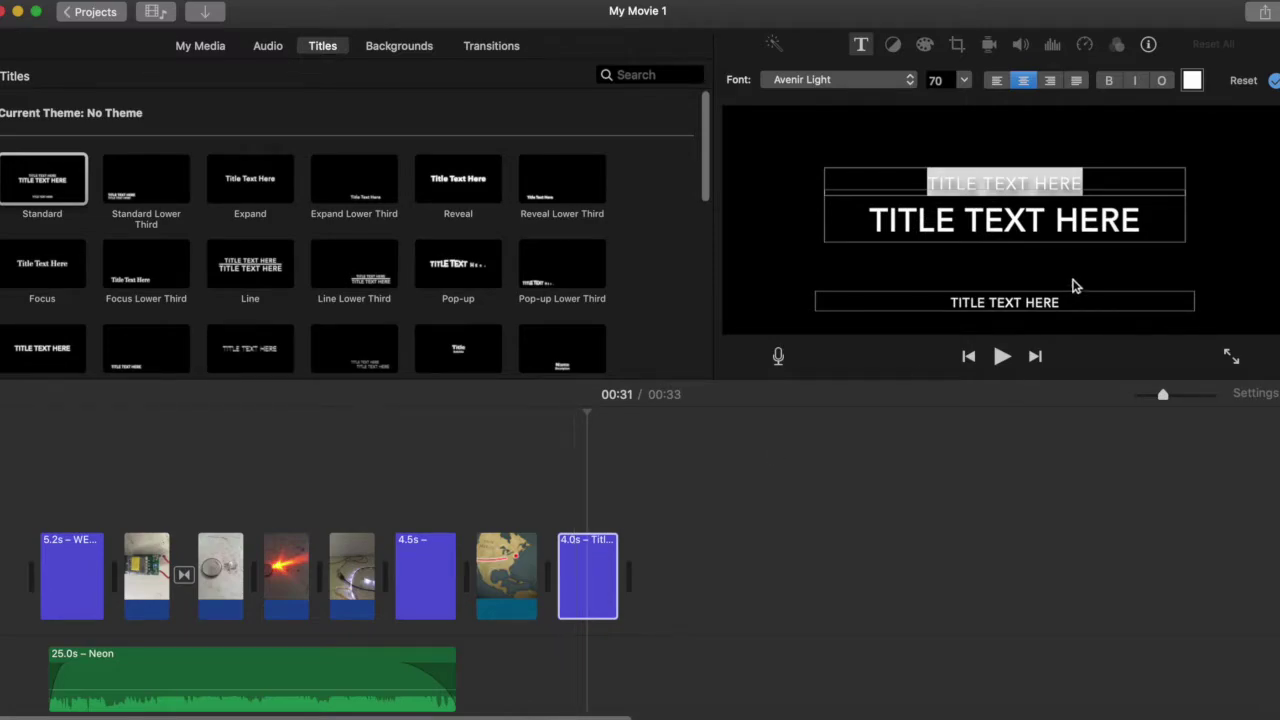
Try to clear the placeholder text from the first line of the new Standard title.
double_click(1078, 183)
key("BackSpace")
key("BackSpace")
key("BackSpace")
key("BackSpace")
key("BackSpace")
key("BackSpace")
key("BackSpace")
key("BackSpace")
key("BackSpace")
key("BackSpace")
key("BackSpace")
key("BackSpace")
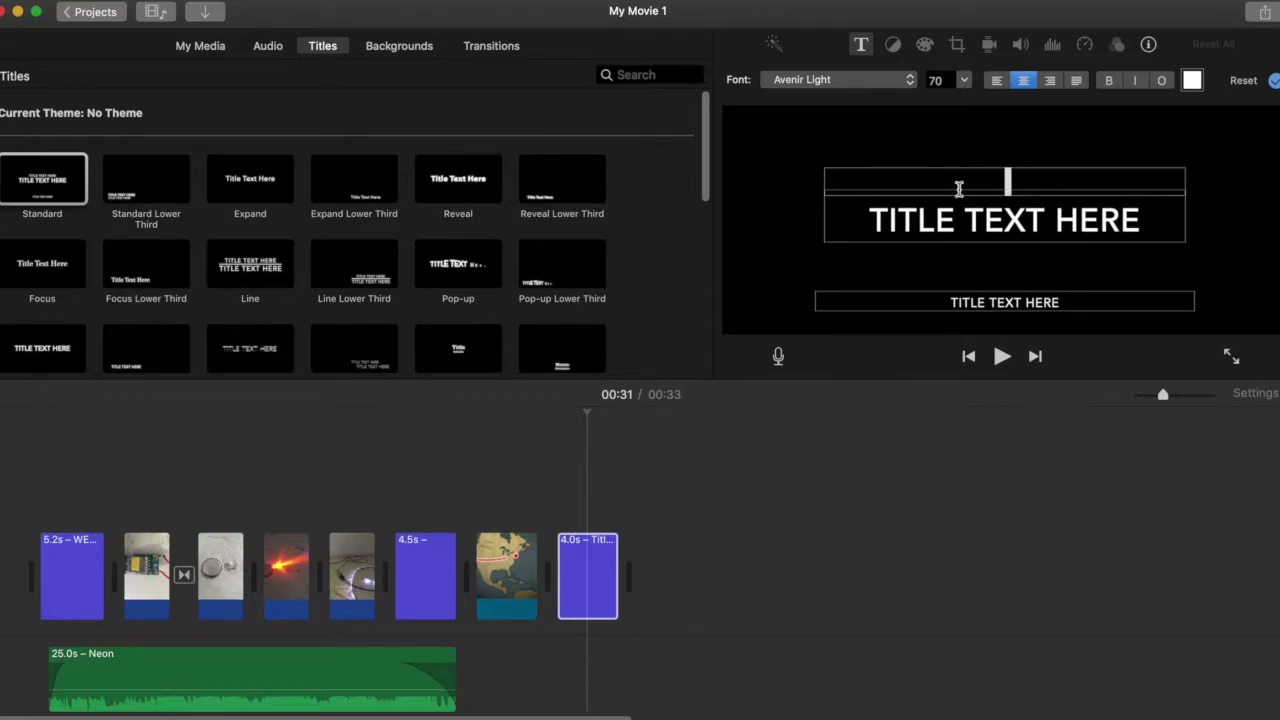
left_click(489, 47)
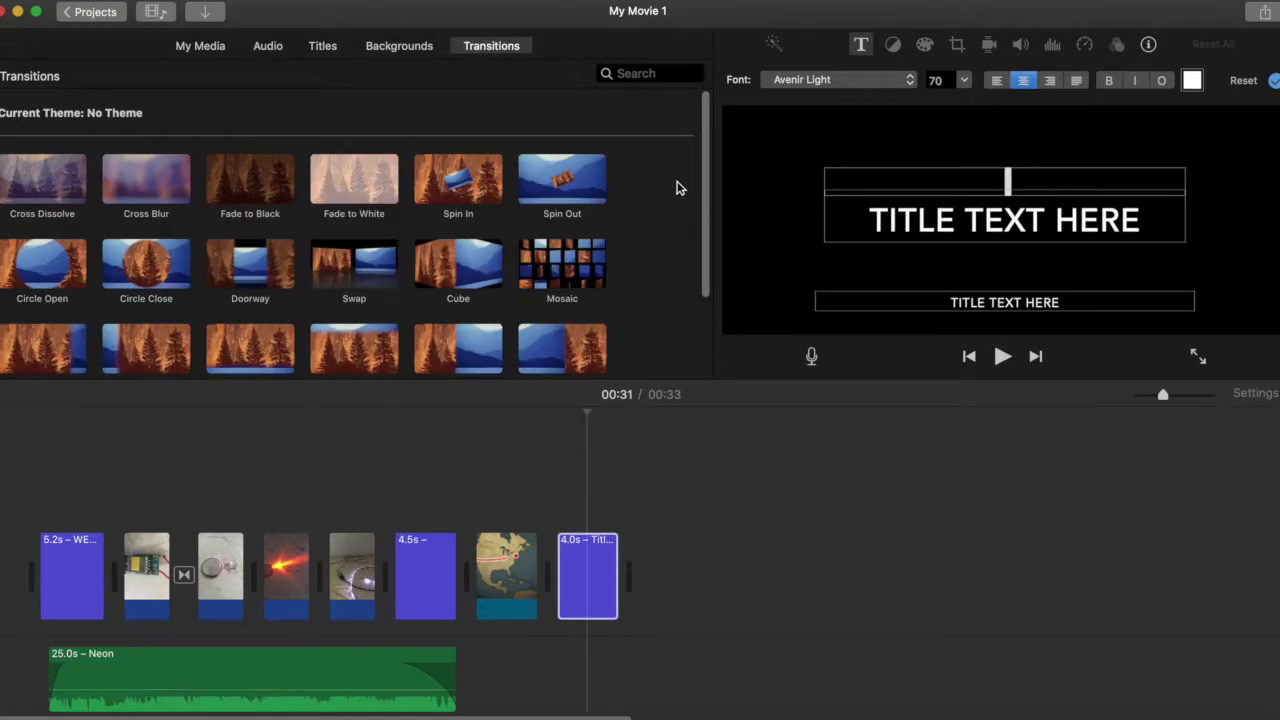
left_click_drag(705, 190, 697, 144)
left_click(325, 50)
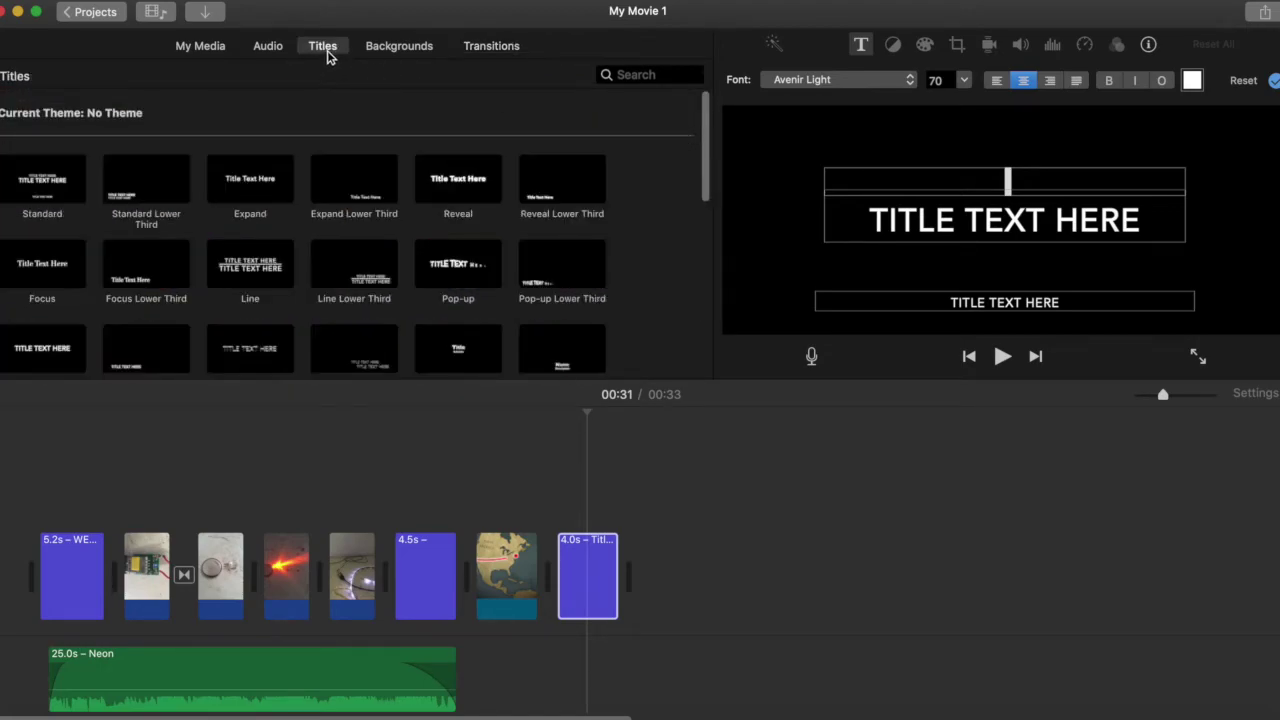
left_click(377, 52)
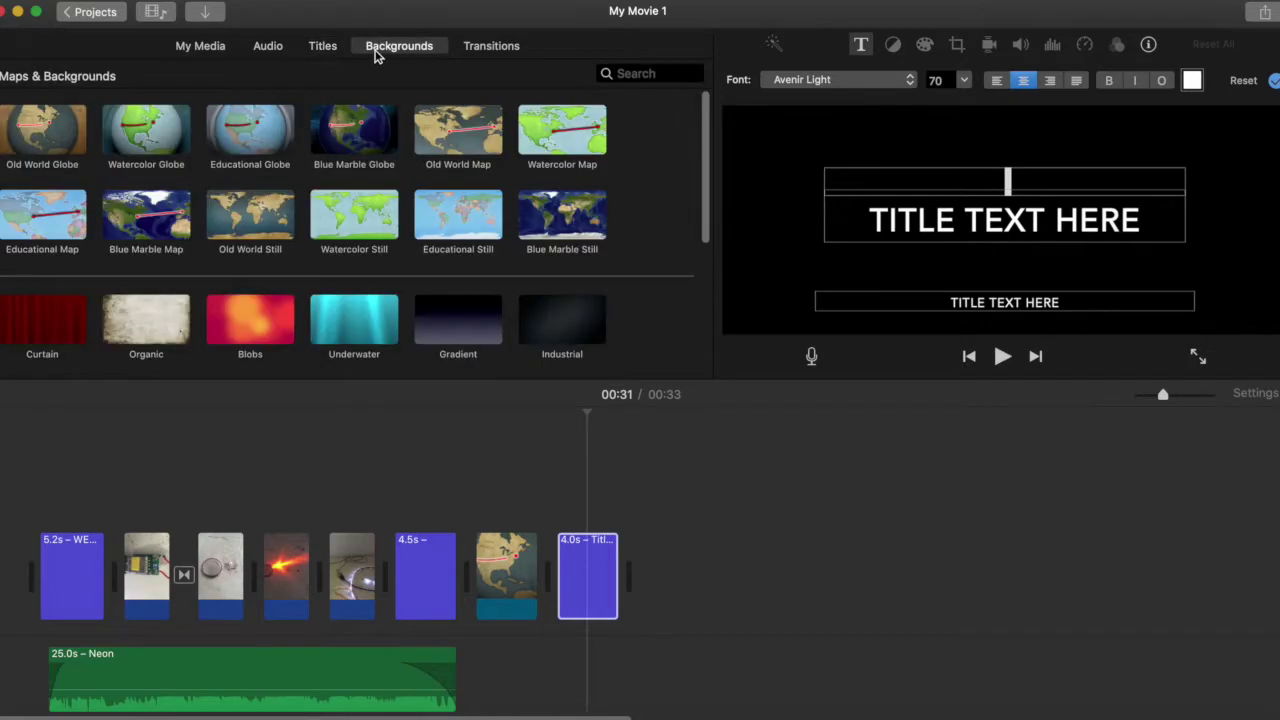
Listen to the theme music tracks News, Travel, Simple, Playful, Neon, Modern and Bright in the sound effects library.
left_click(268, 50)
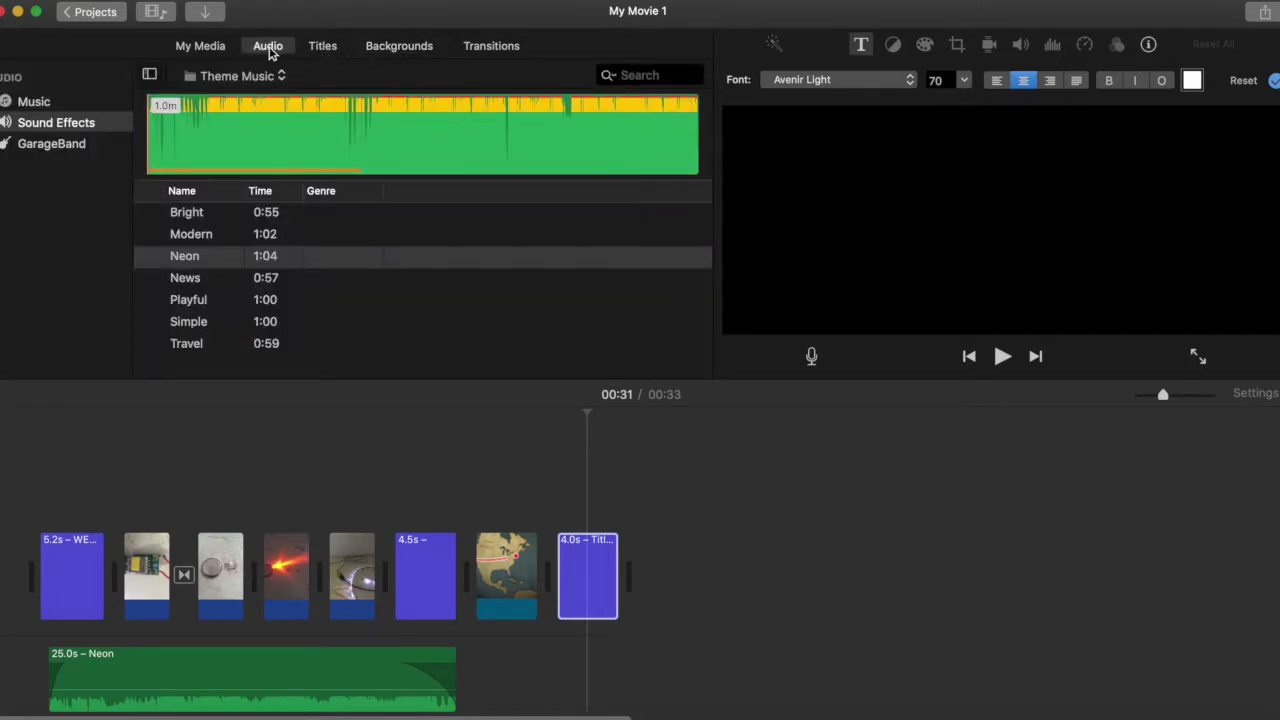
left_click(150, 258)
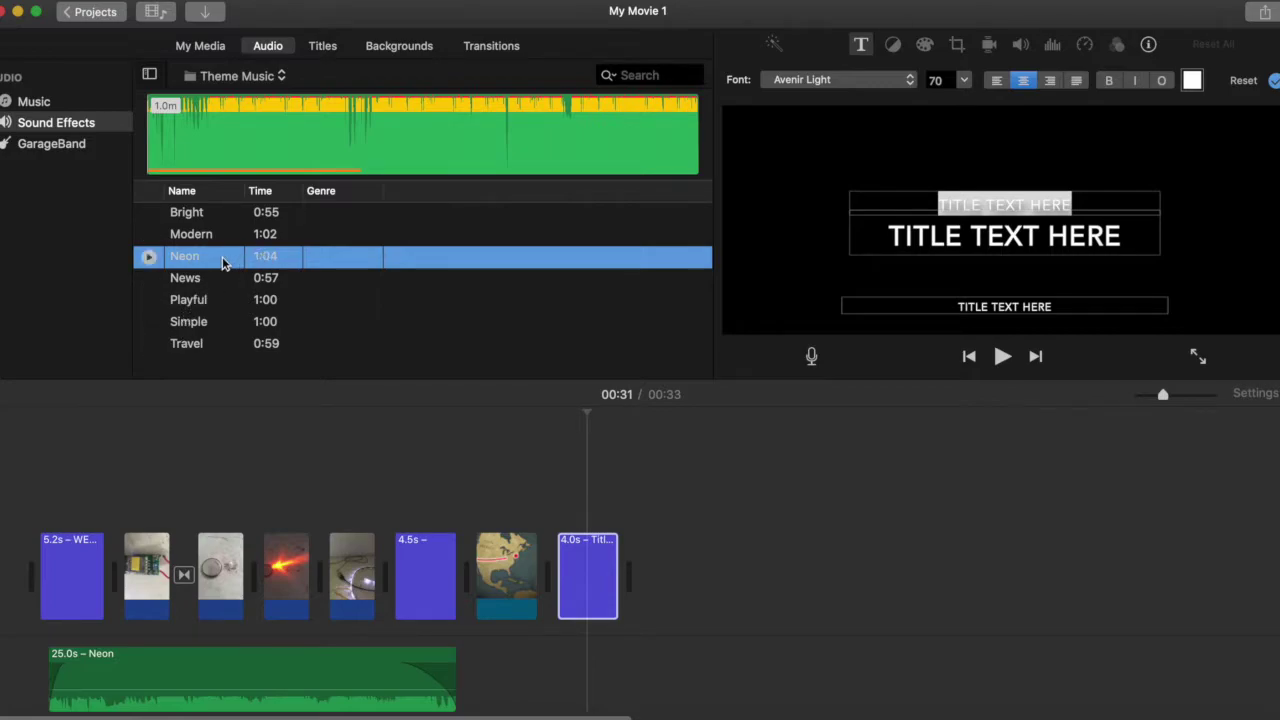
left_click(149, 279)
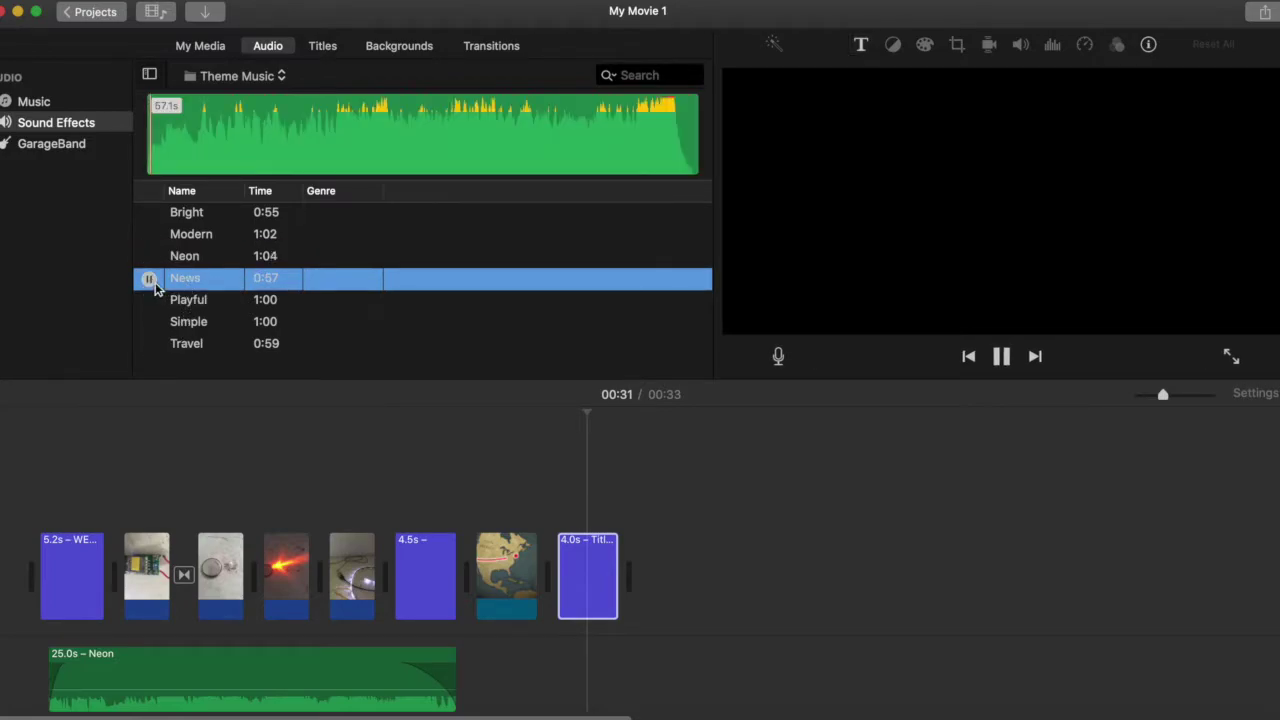
left_click(150, 345)
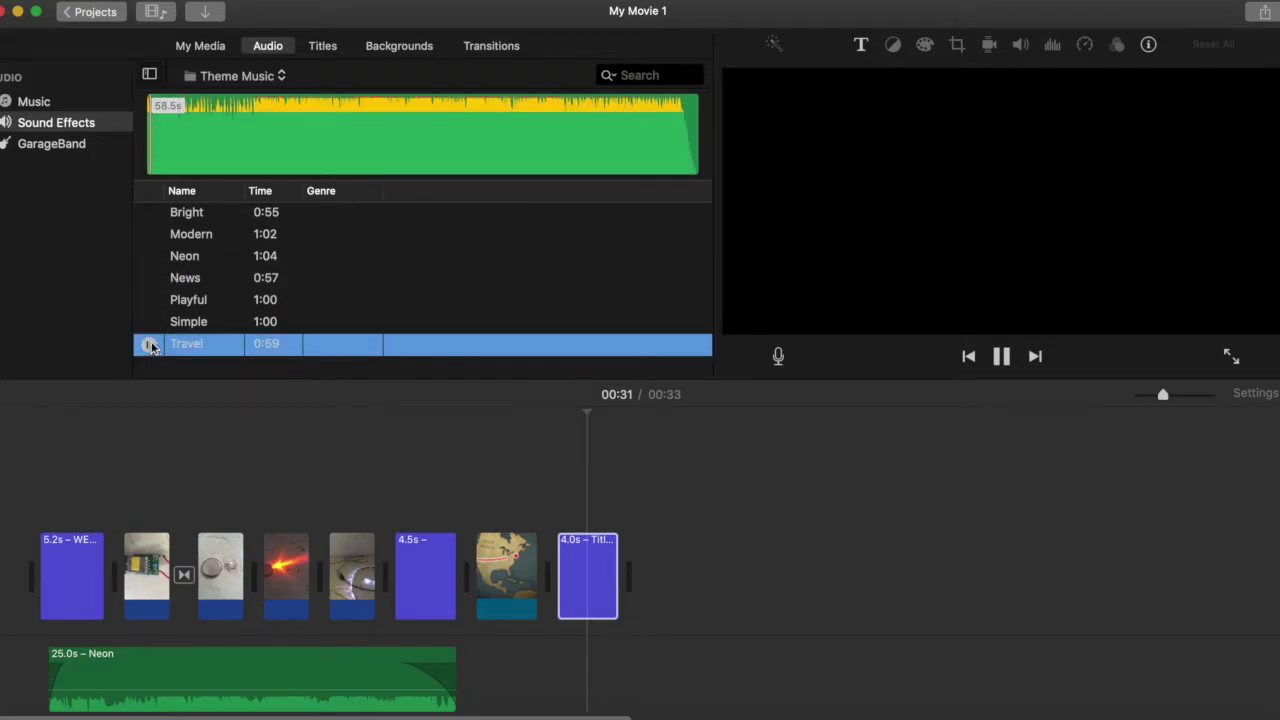
left_click(149, 322)
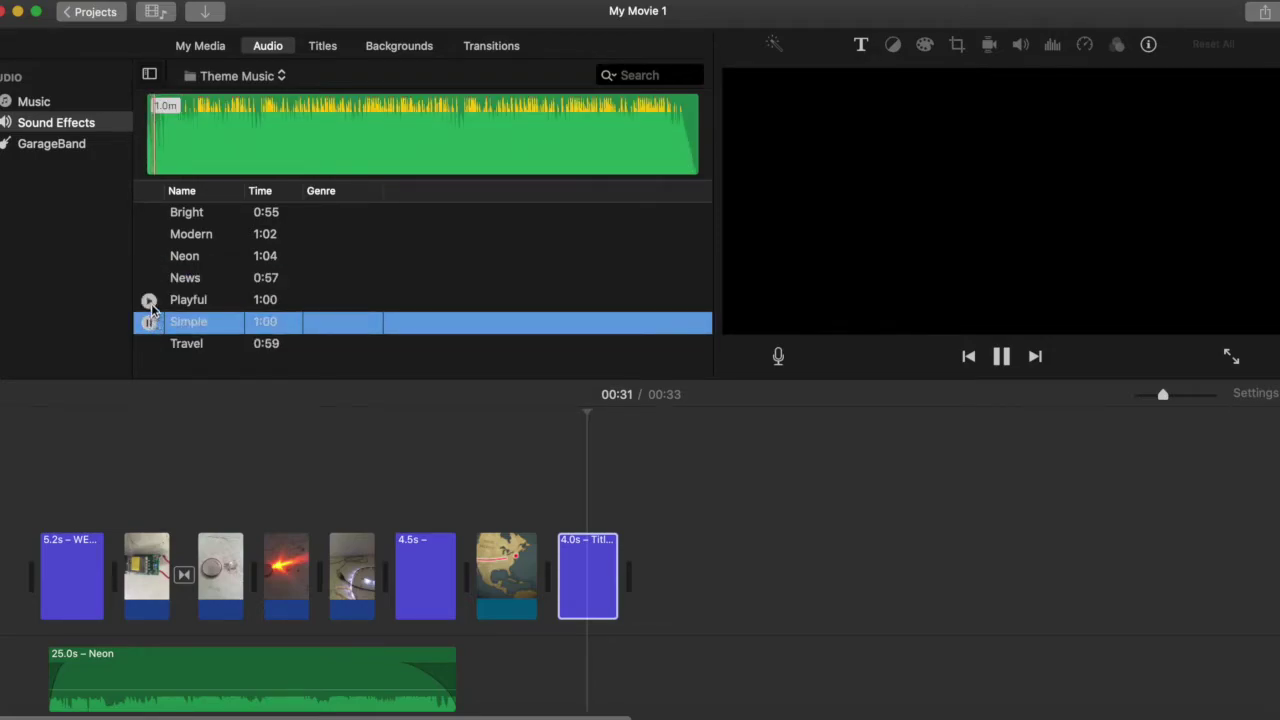
left_click(149, 300)
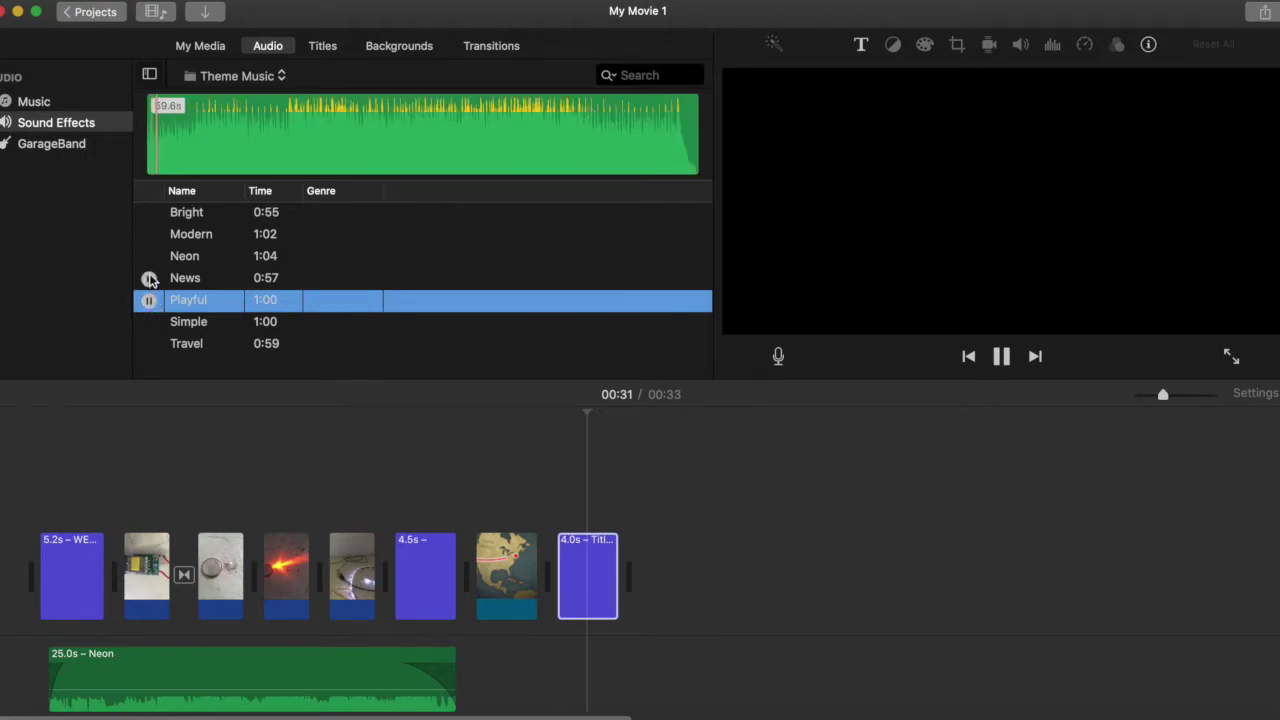
left_click(149, 278)
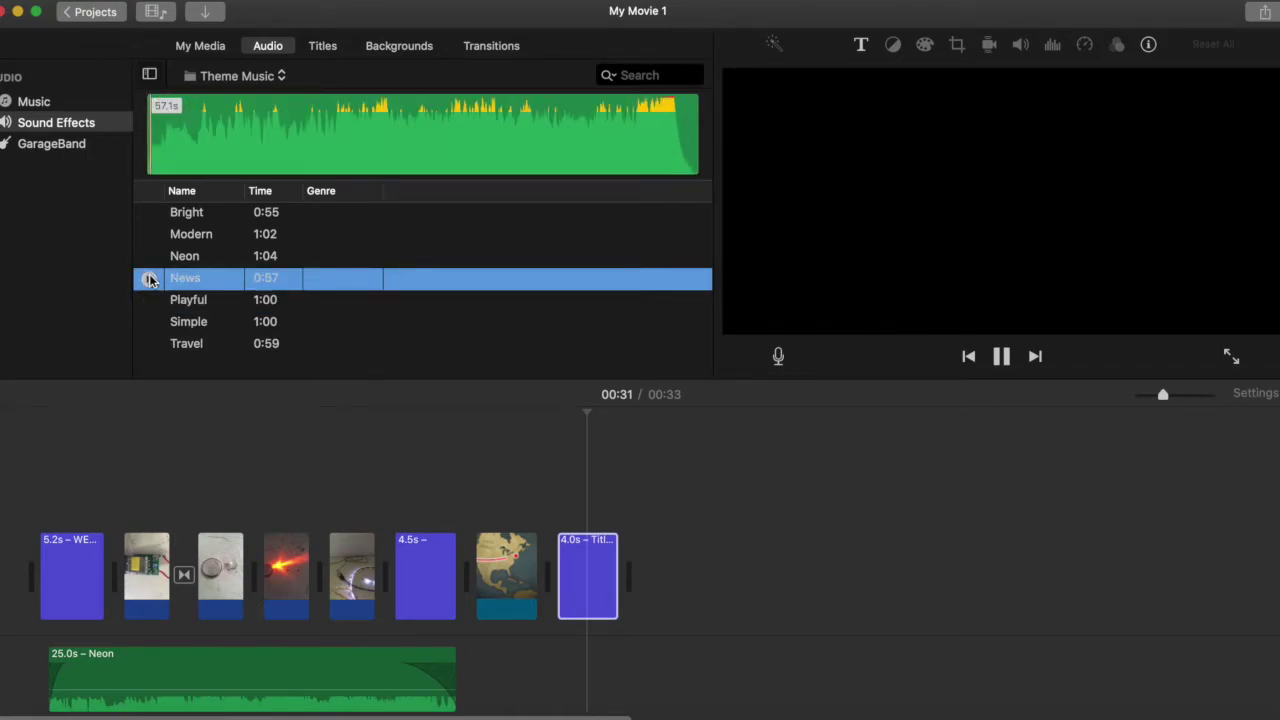
left_click(149, 256)
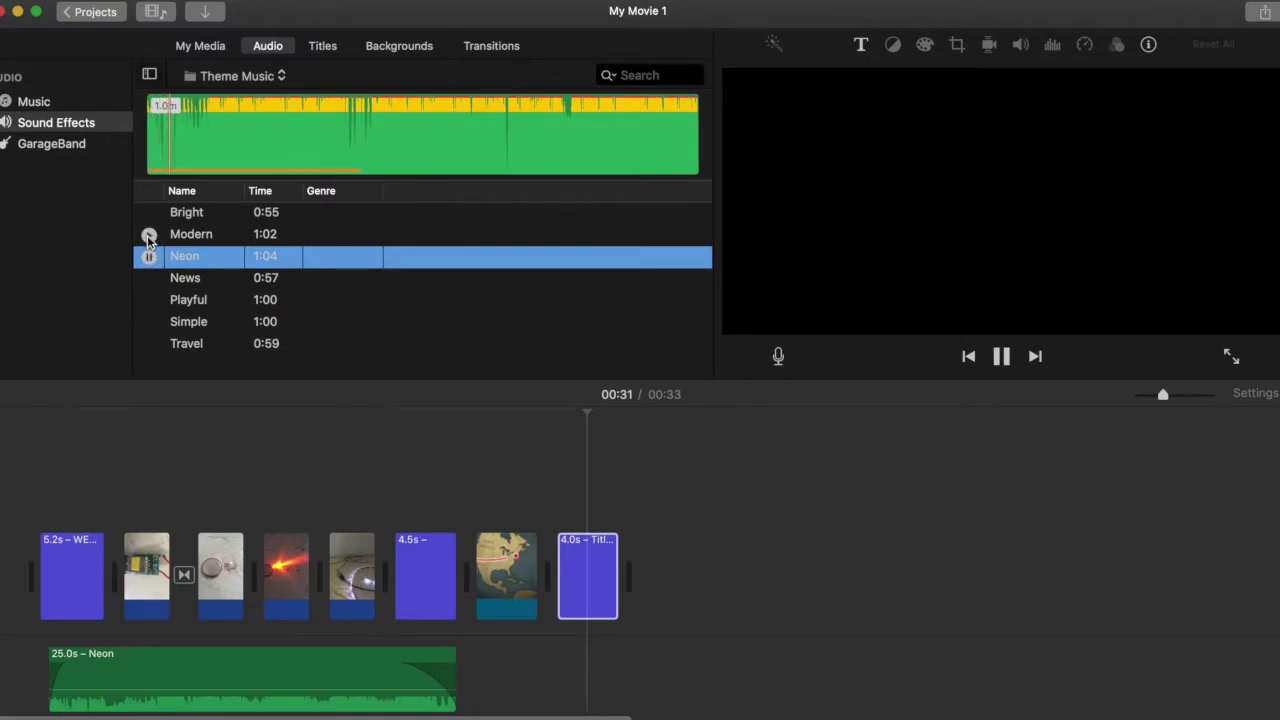
left_click(148, 236)
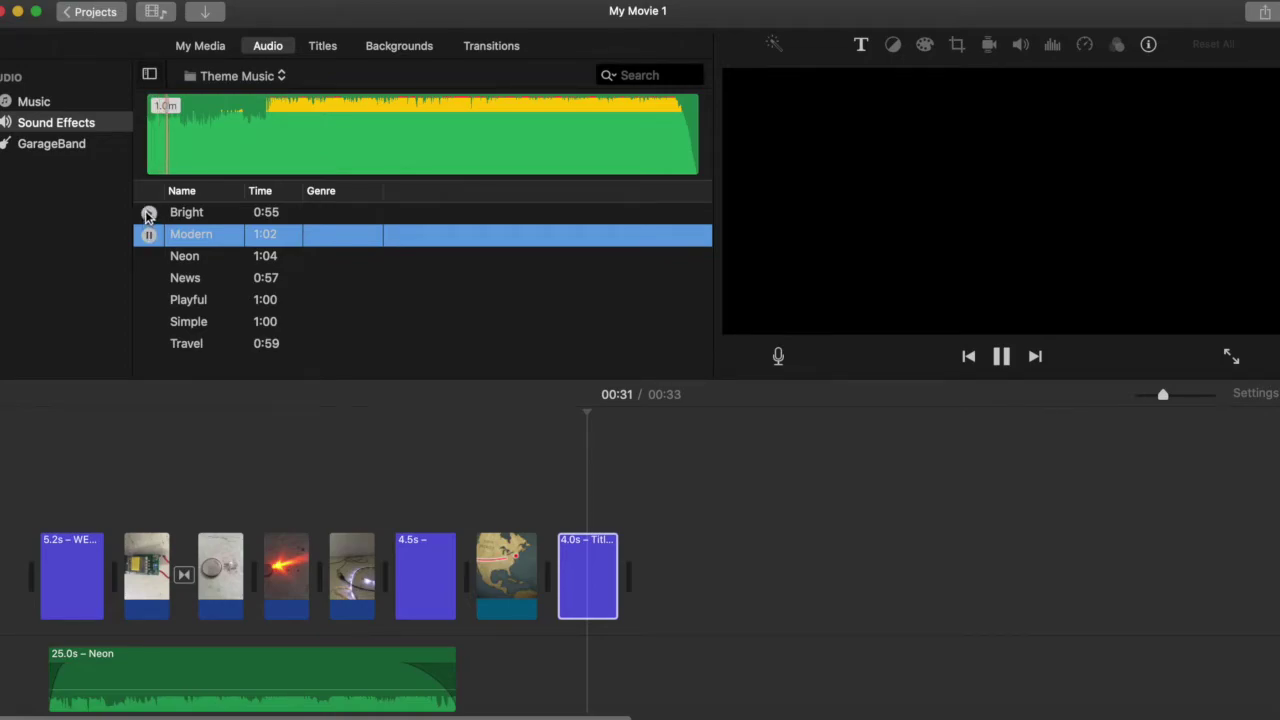
left_click(149, 213)
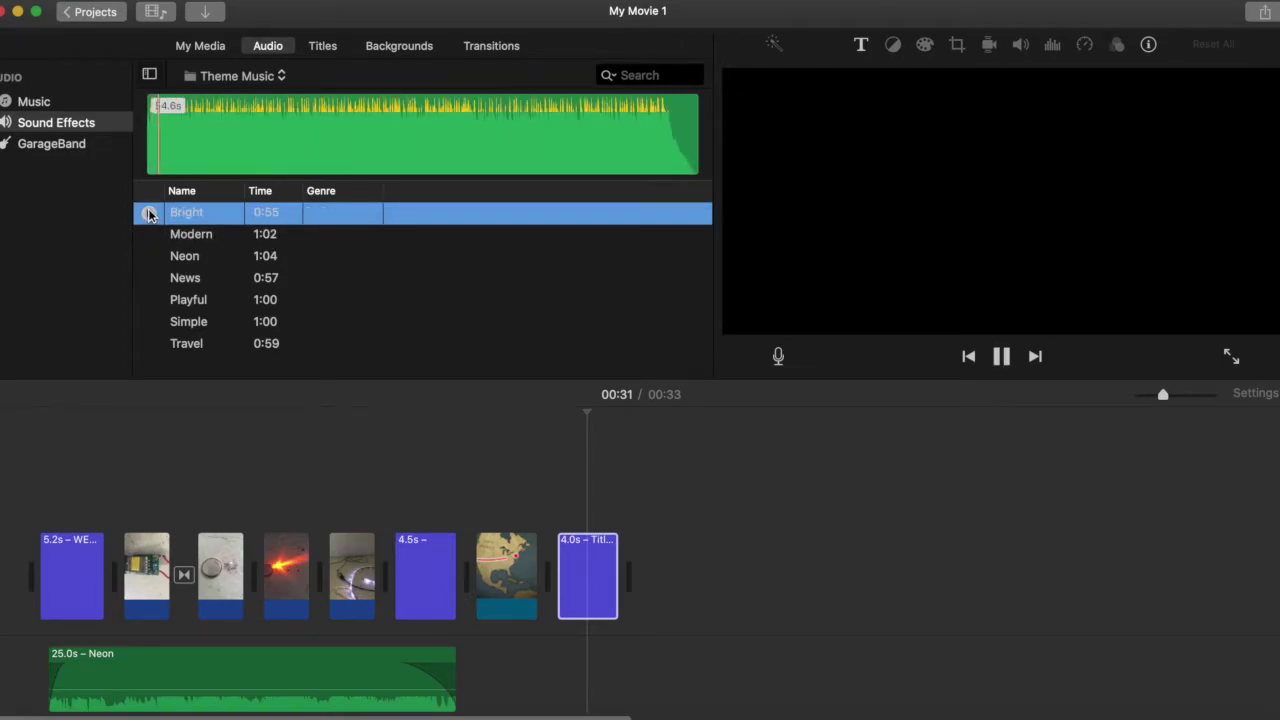
left_click(149, 213)
Select the globe map clip in the timeline and open its route and style settings.
left_click(893, 48)
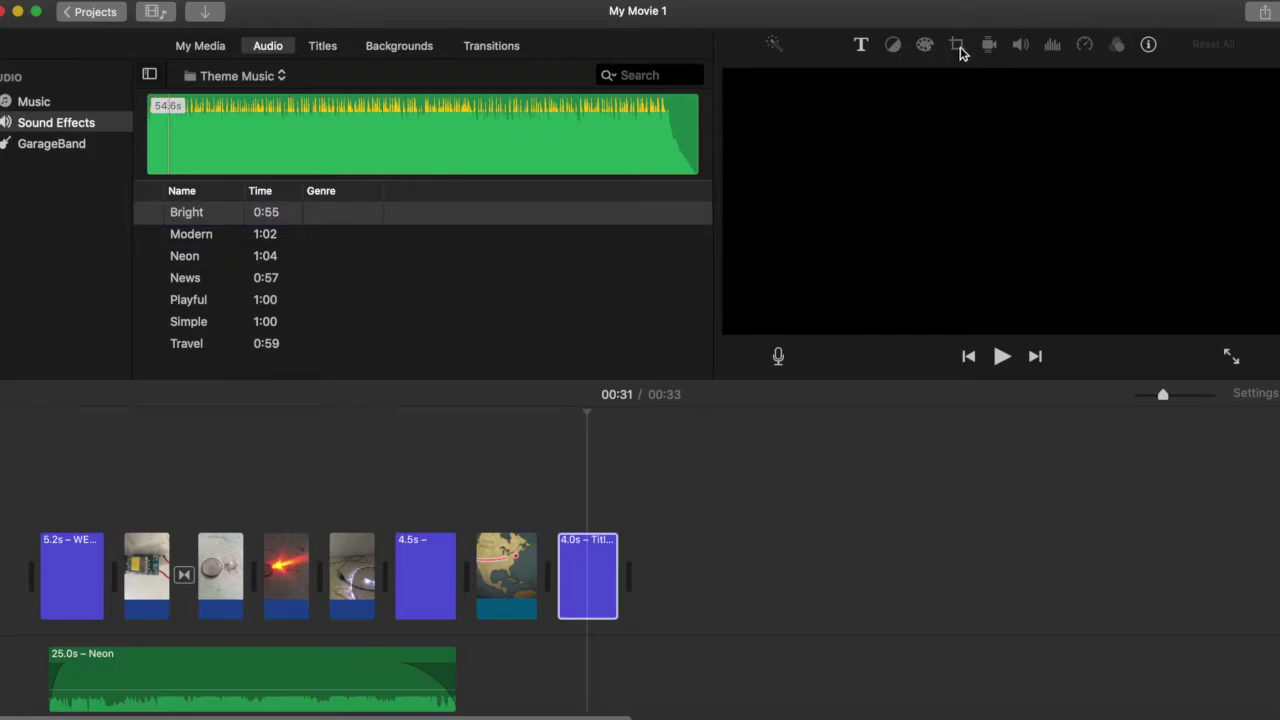
left_click(582, 563)
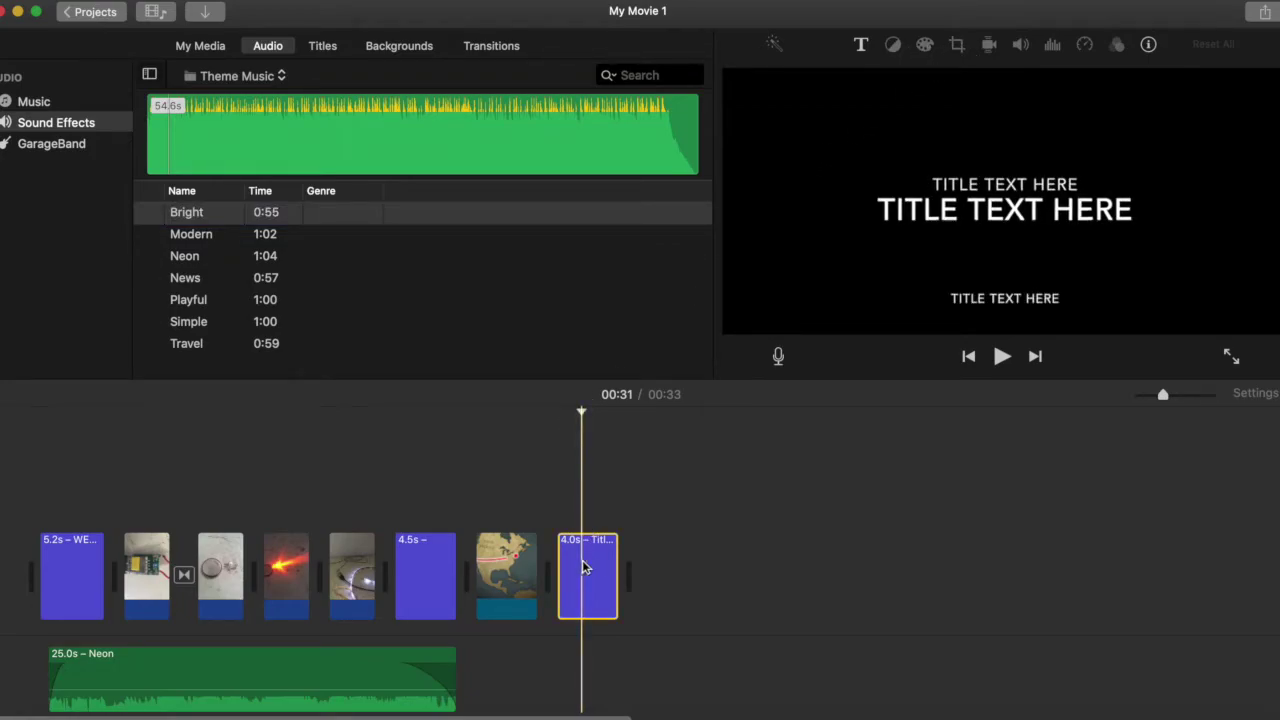
left_click(505, 577)
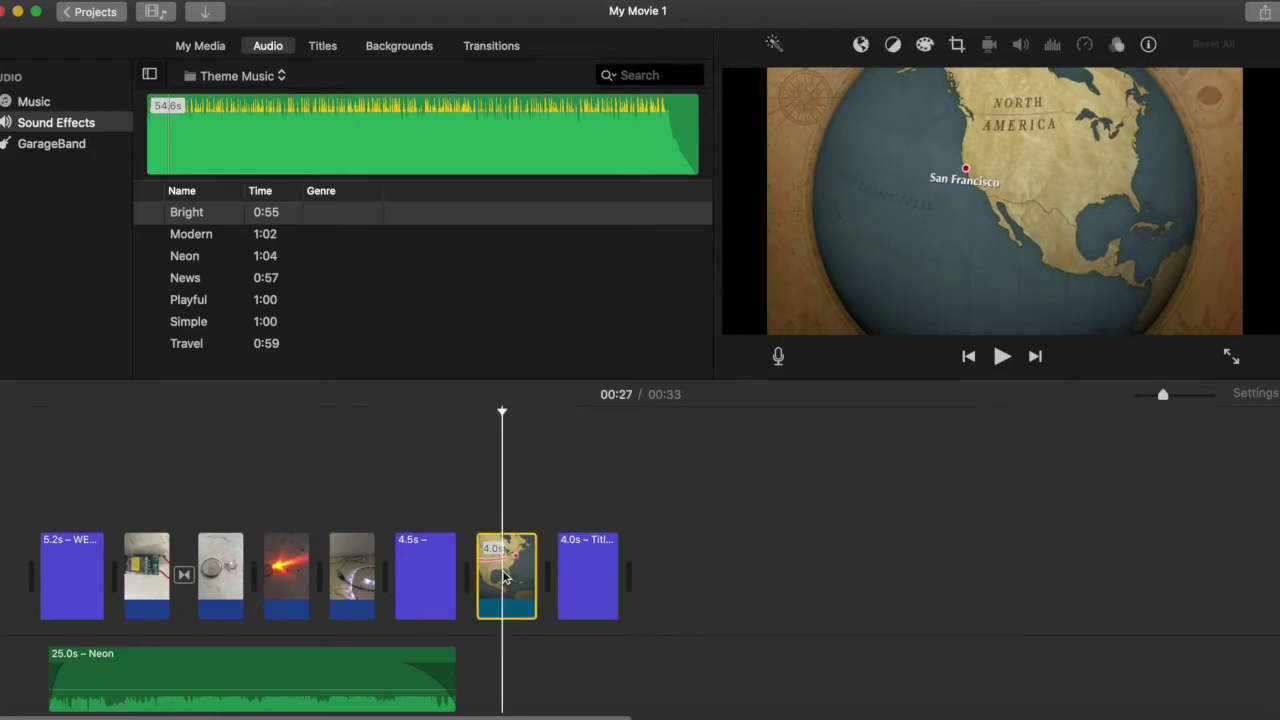
left_click(861, 45)
Try to change the start location of the globe map's route by searching for ireland and choosing None.
left_click(826, 78)
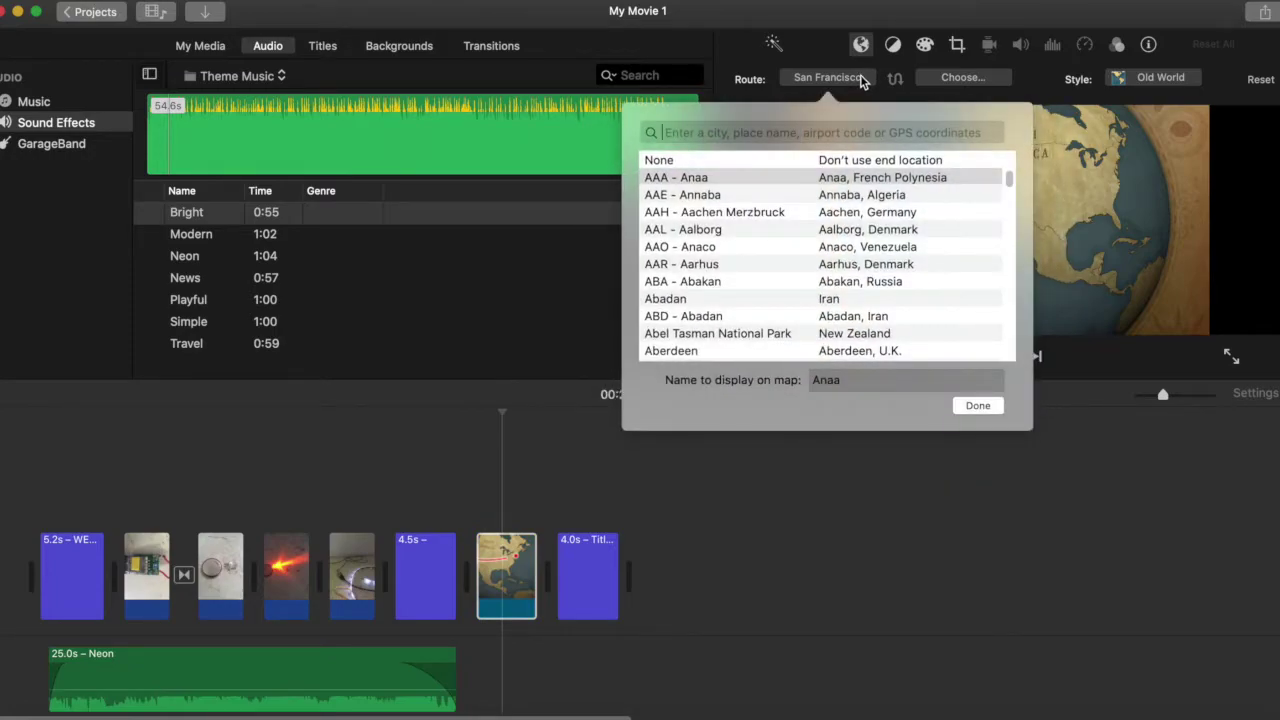
type("ire")
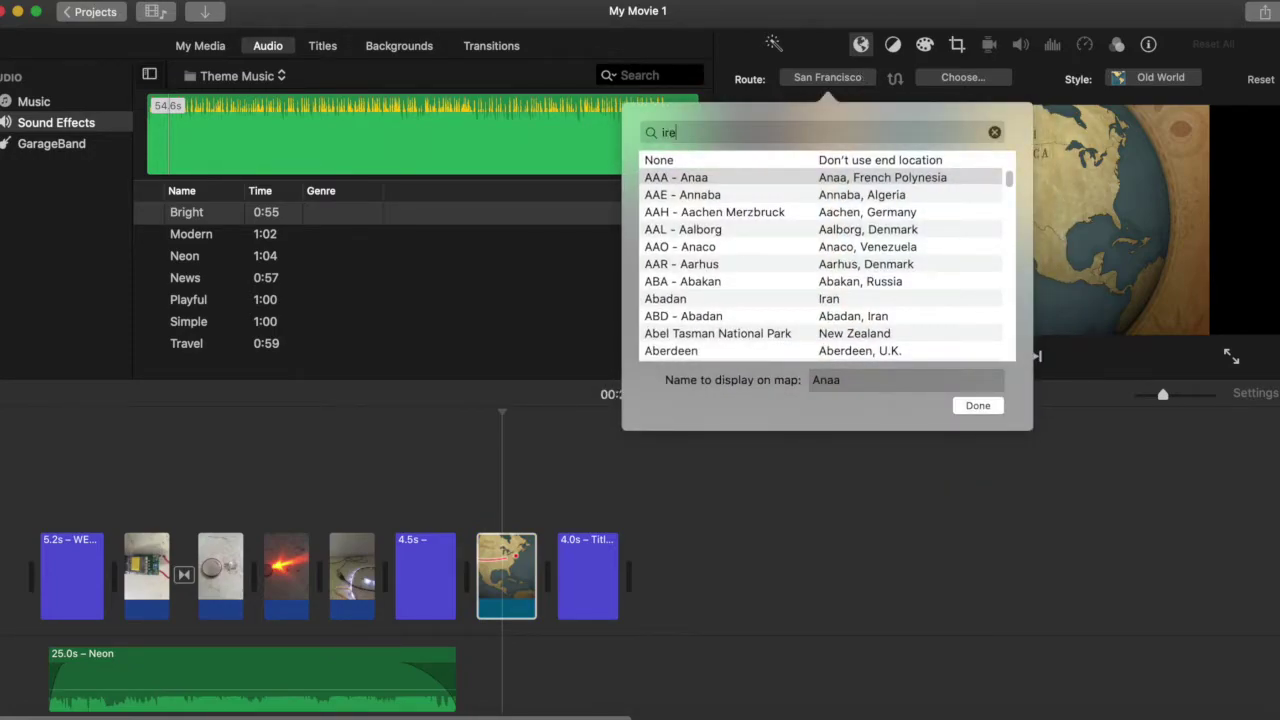
type("land")
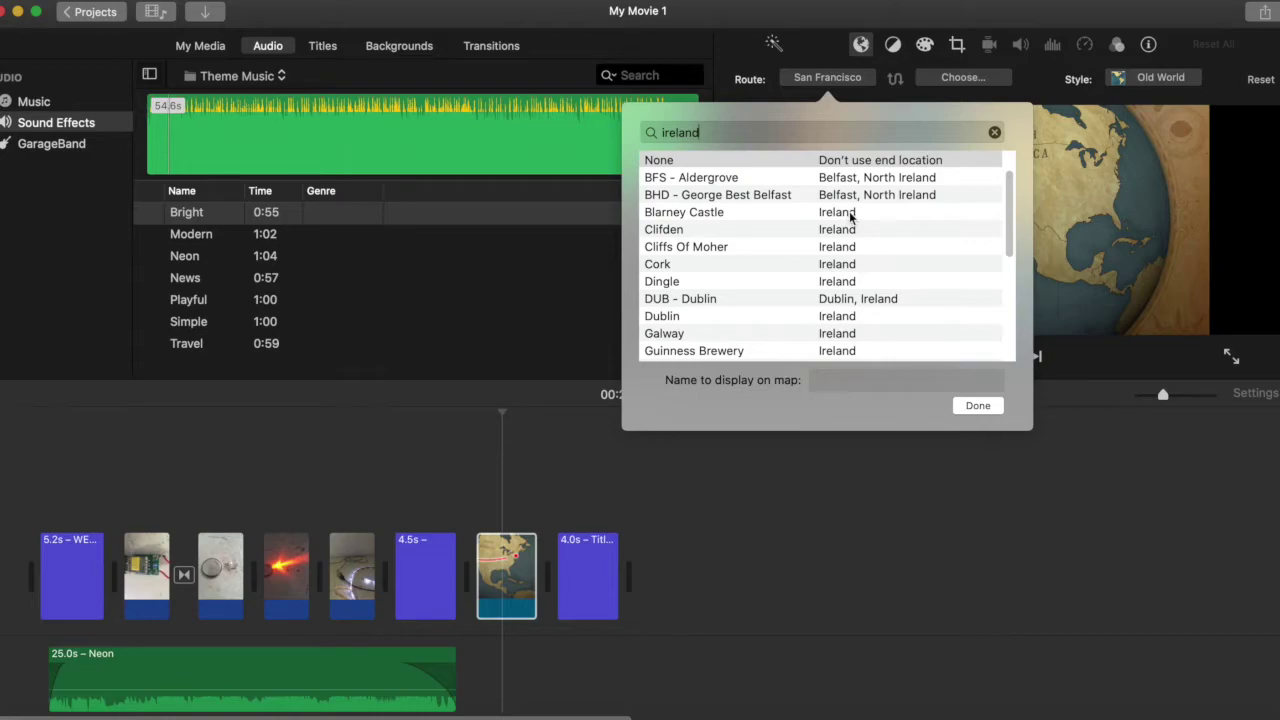
left_click(854, 161)
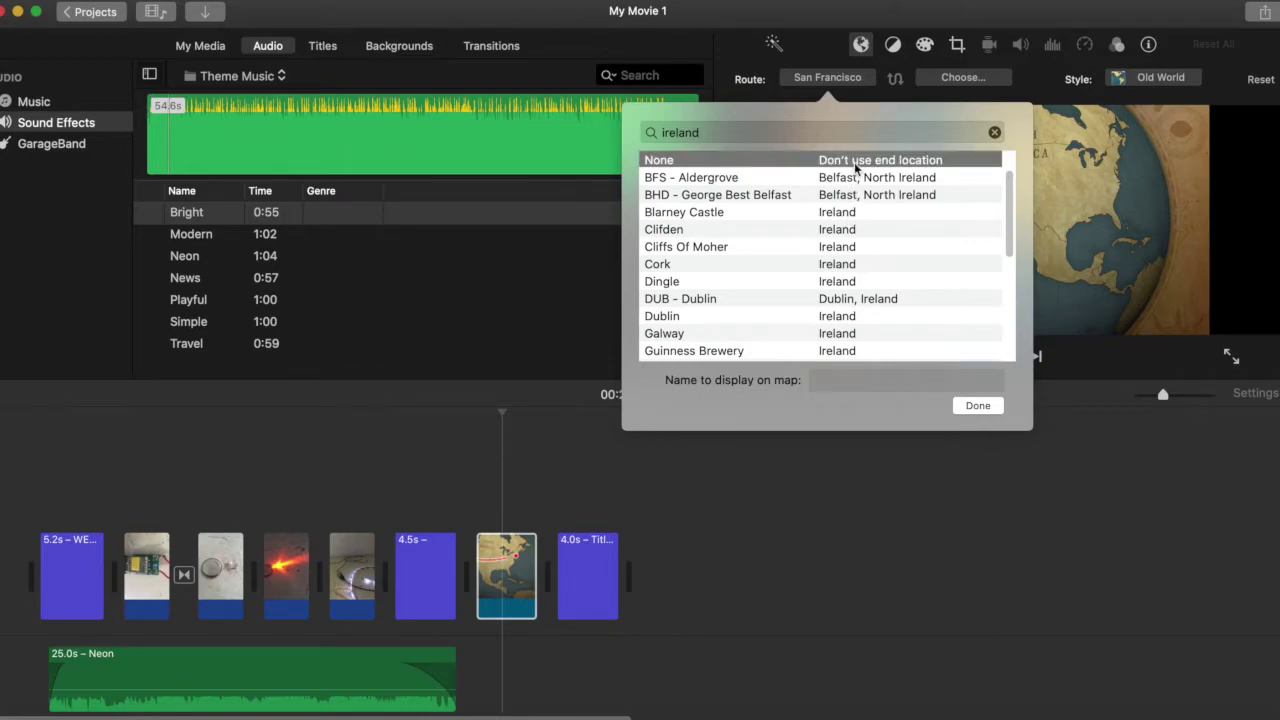
left_click(977, 406)
Search for ireland and set the end location of the globe map's route to DUB - Dublin.
left_click(958, 79)
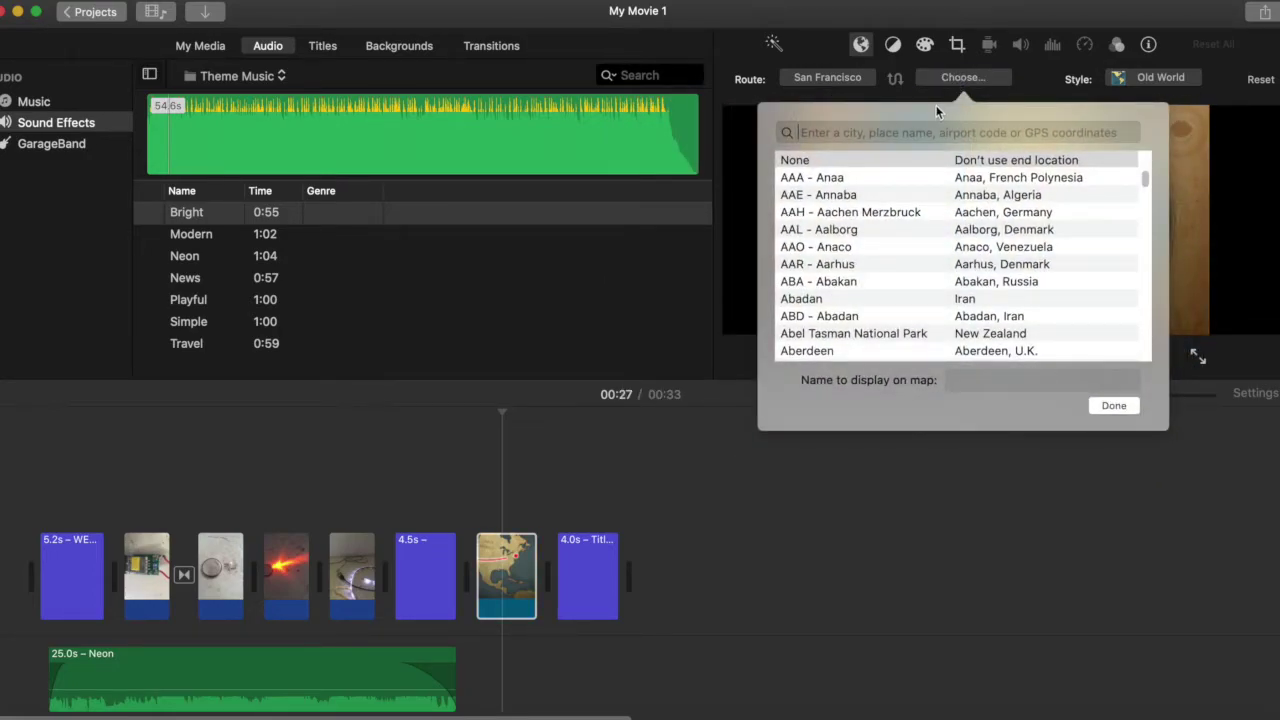
type("irela")
type("irela")
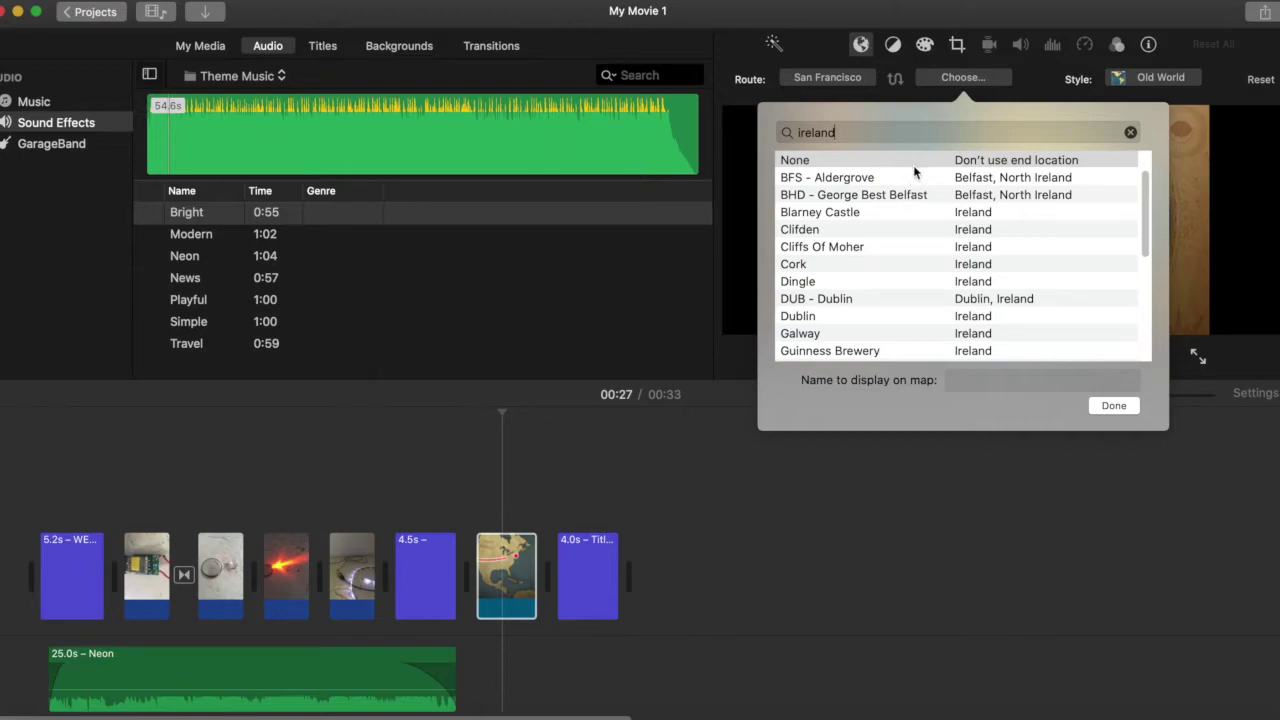
left_click(890, 300)
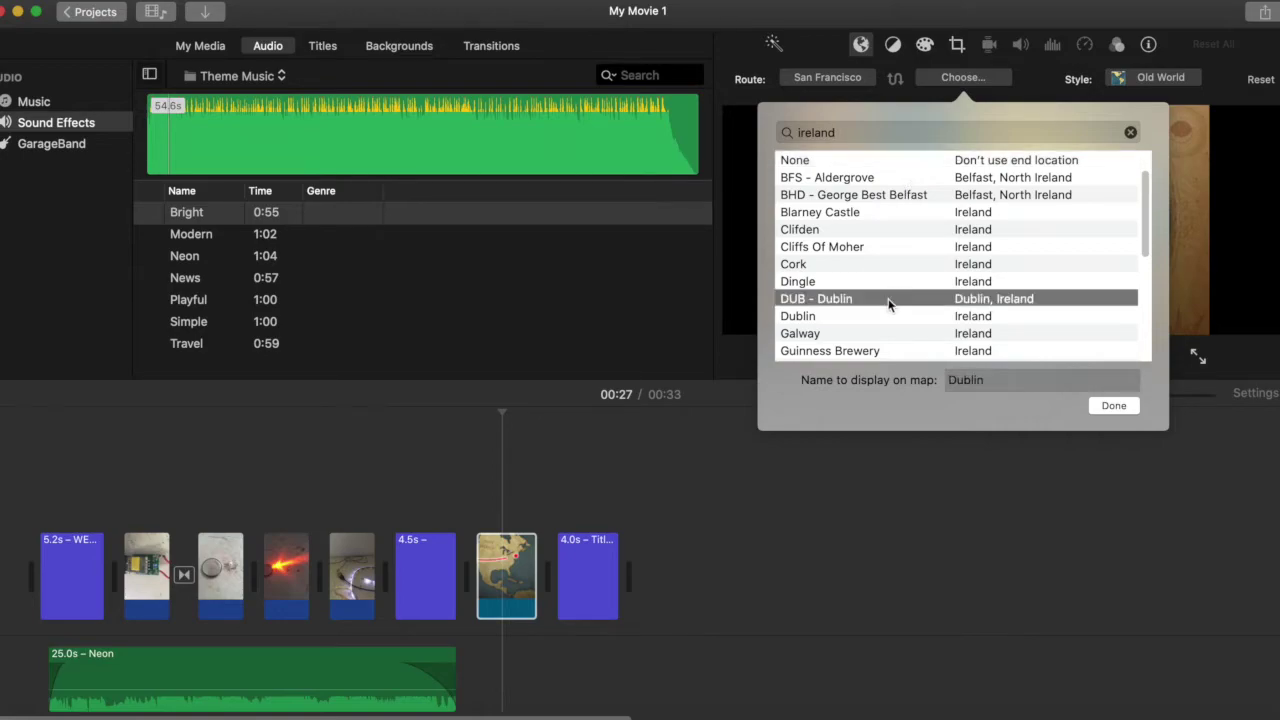
left_click(1112, 406)
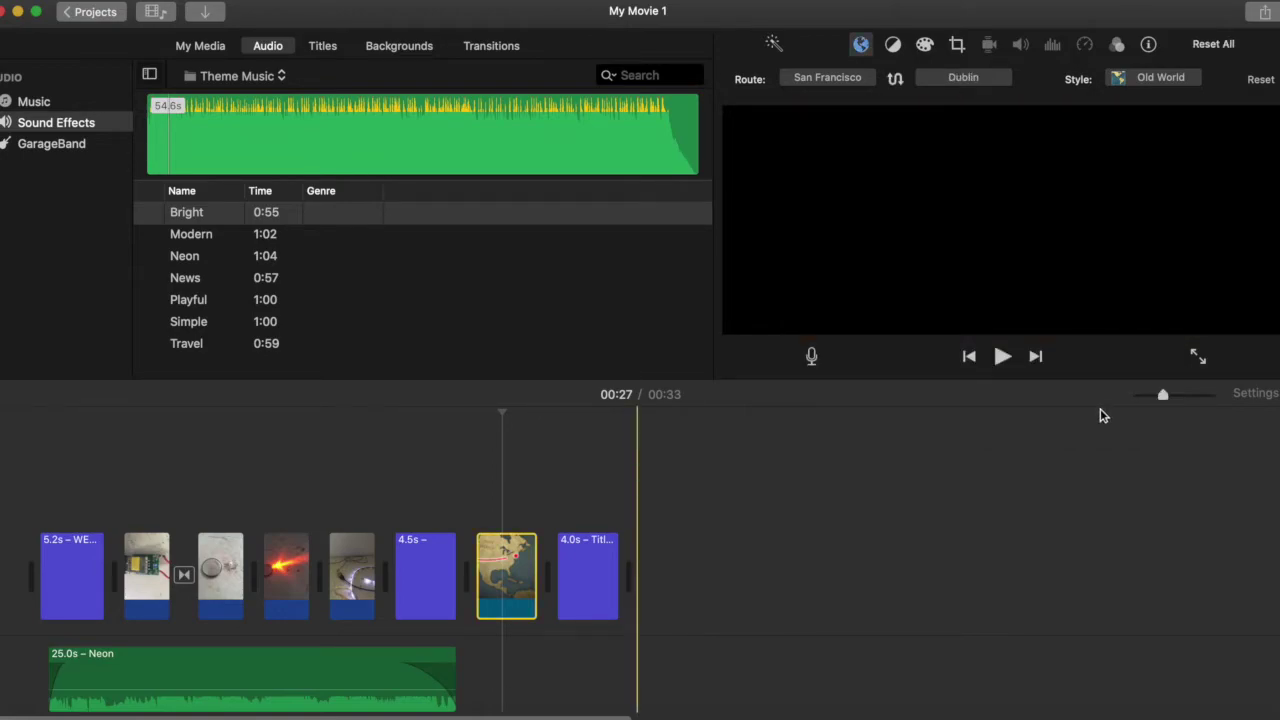
Play the end of the movie and view the available style options for the globe map.
key("space")
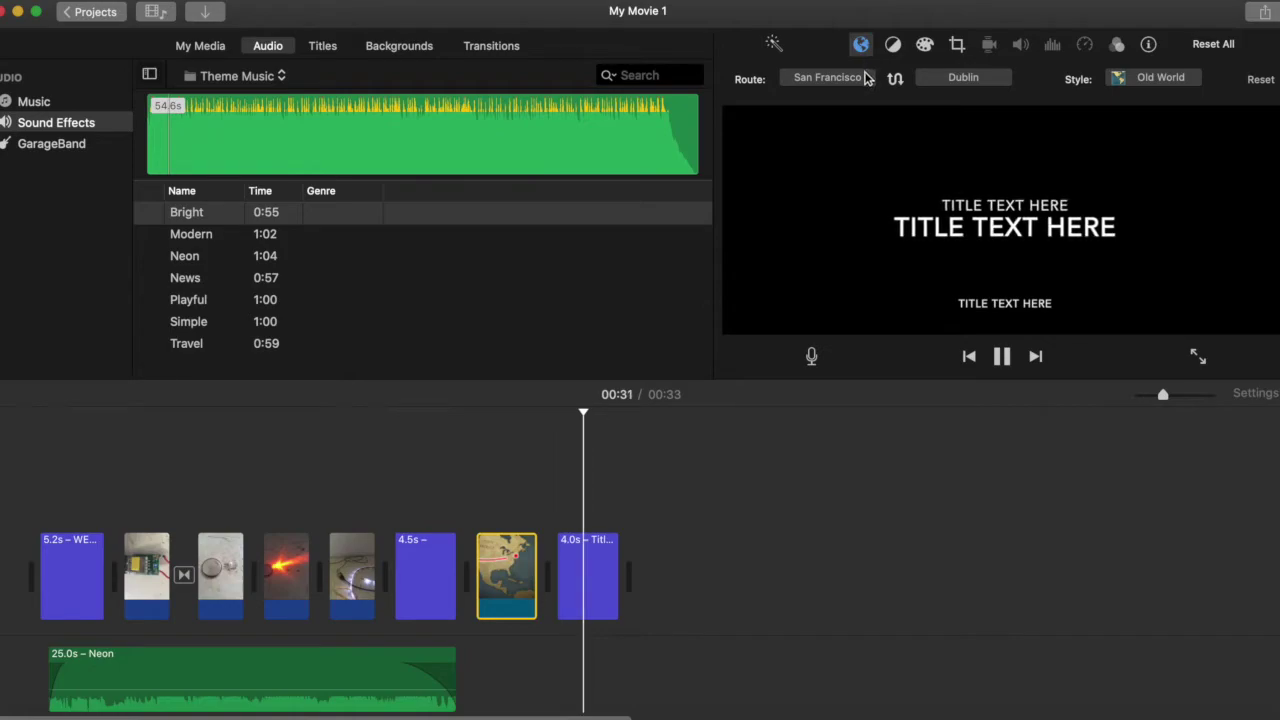
left_click(1120, 86)
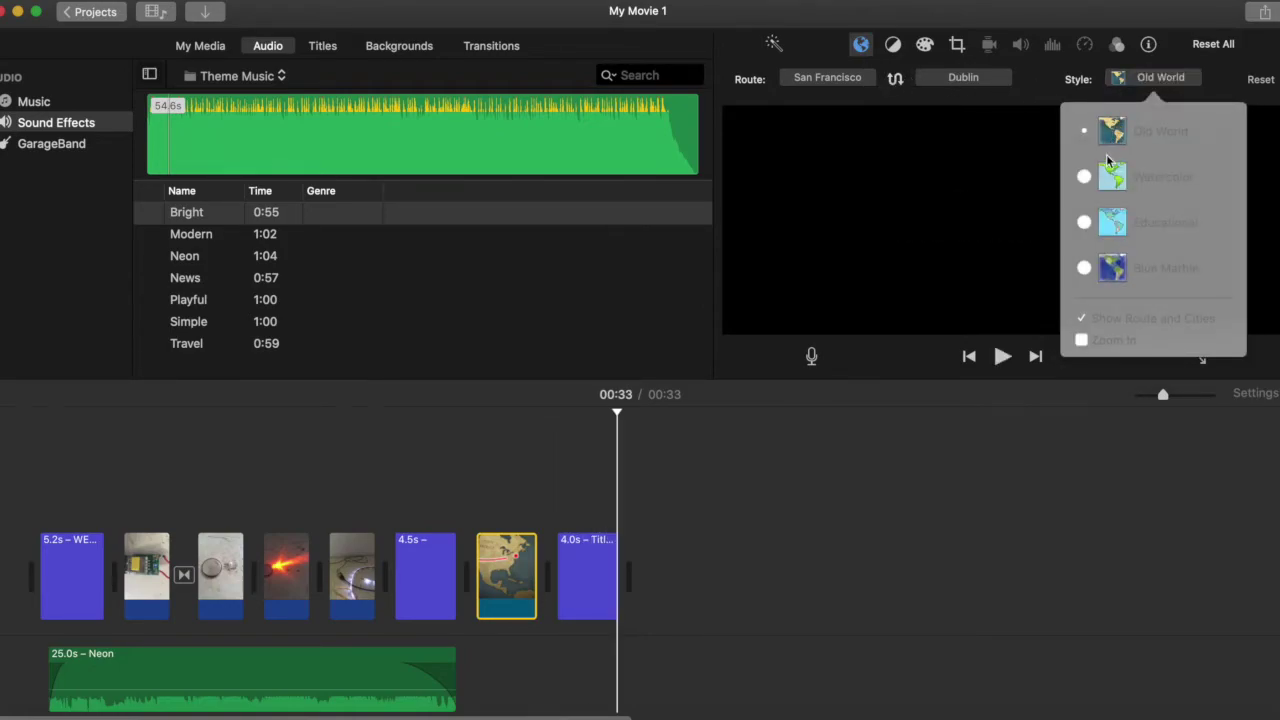
left_click(1036, 81)
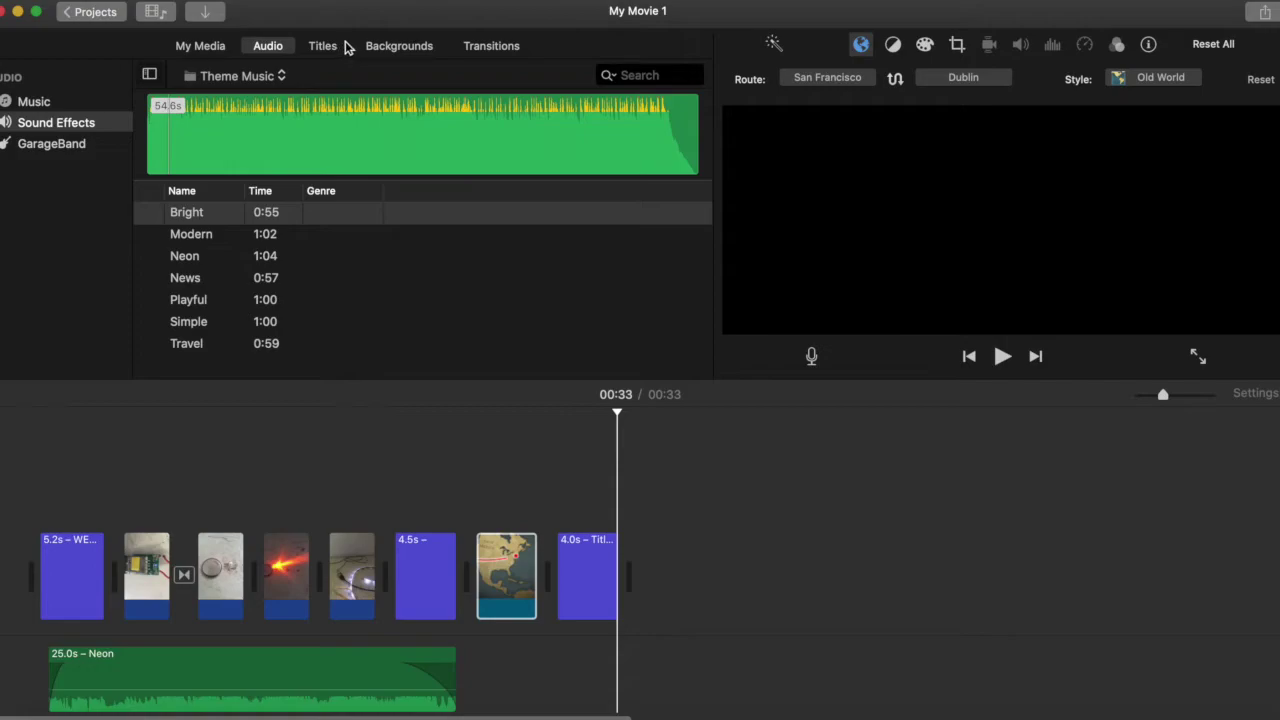
Browse the transitions library, examining Spin In, Spin Out, Ripple, Page Curl Right and Circle Open.
left_click(475, 52)
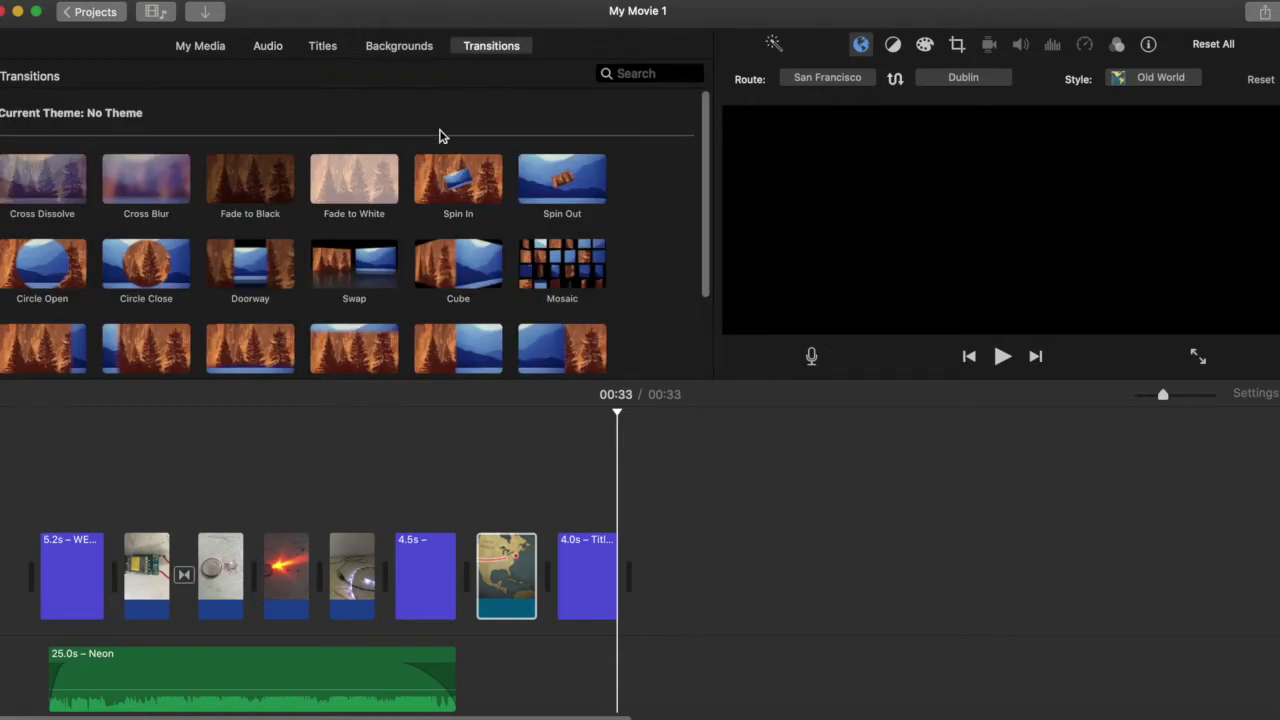
left_click(444, 190)
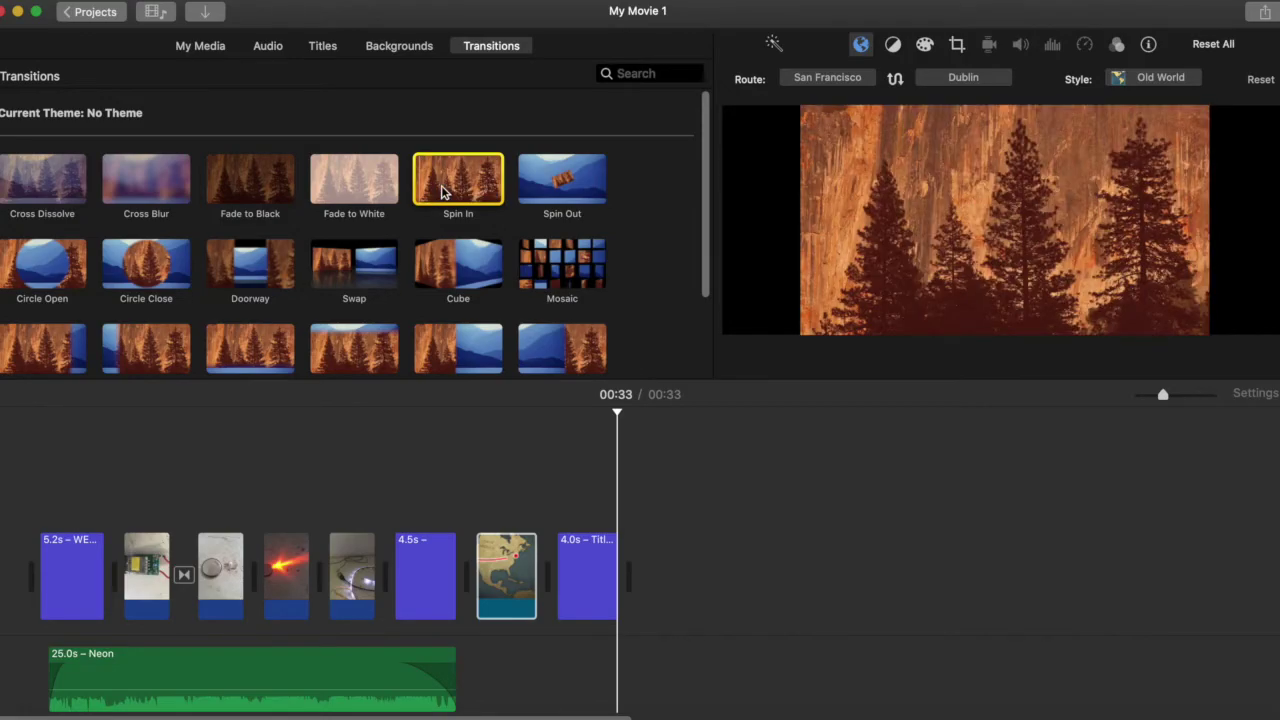
left_click(557, 198)
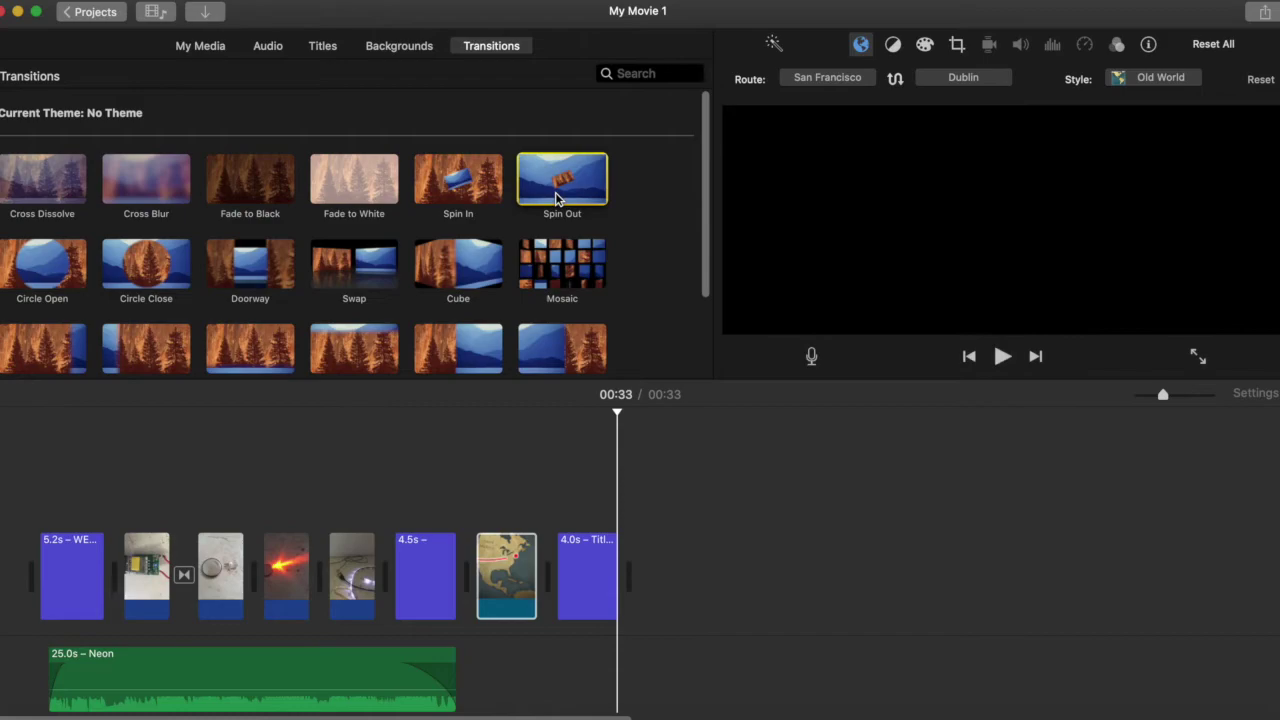
left_click_drag(702, 200, 699, 313)
left_click(558, 330)
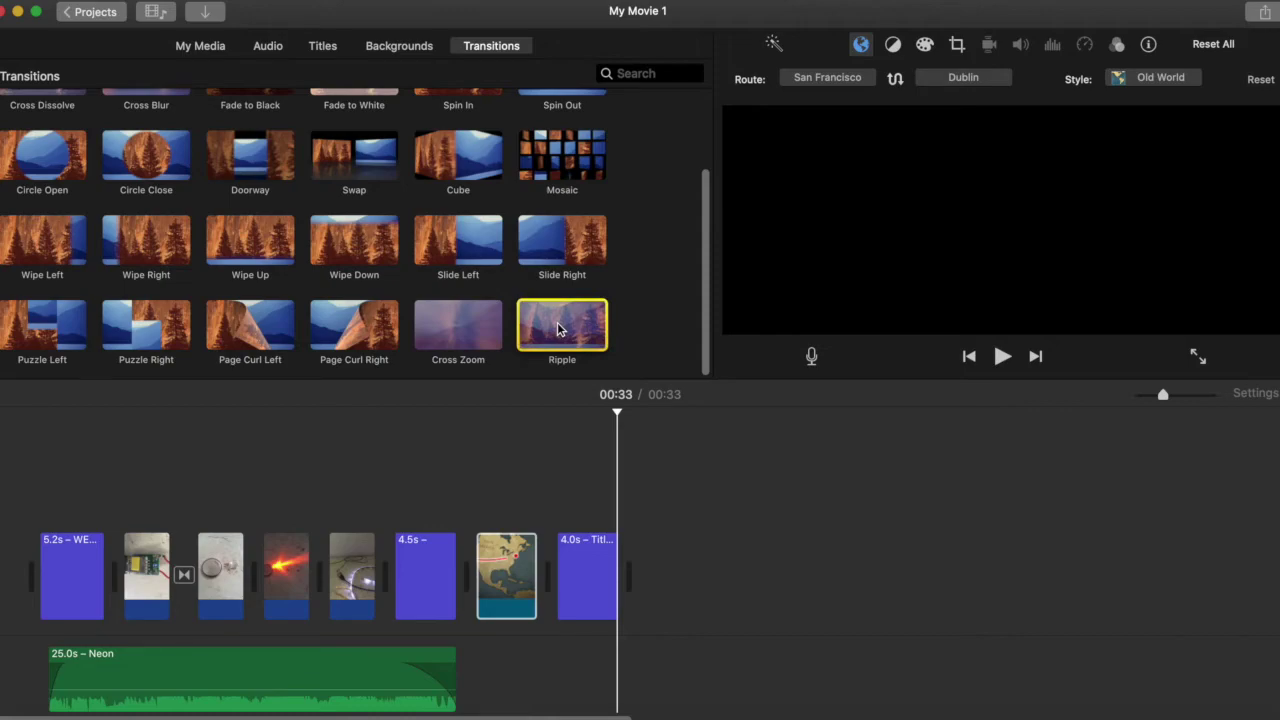
left_click(352, 337)
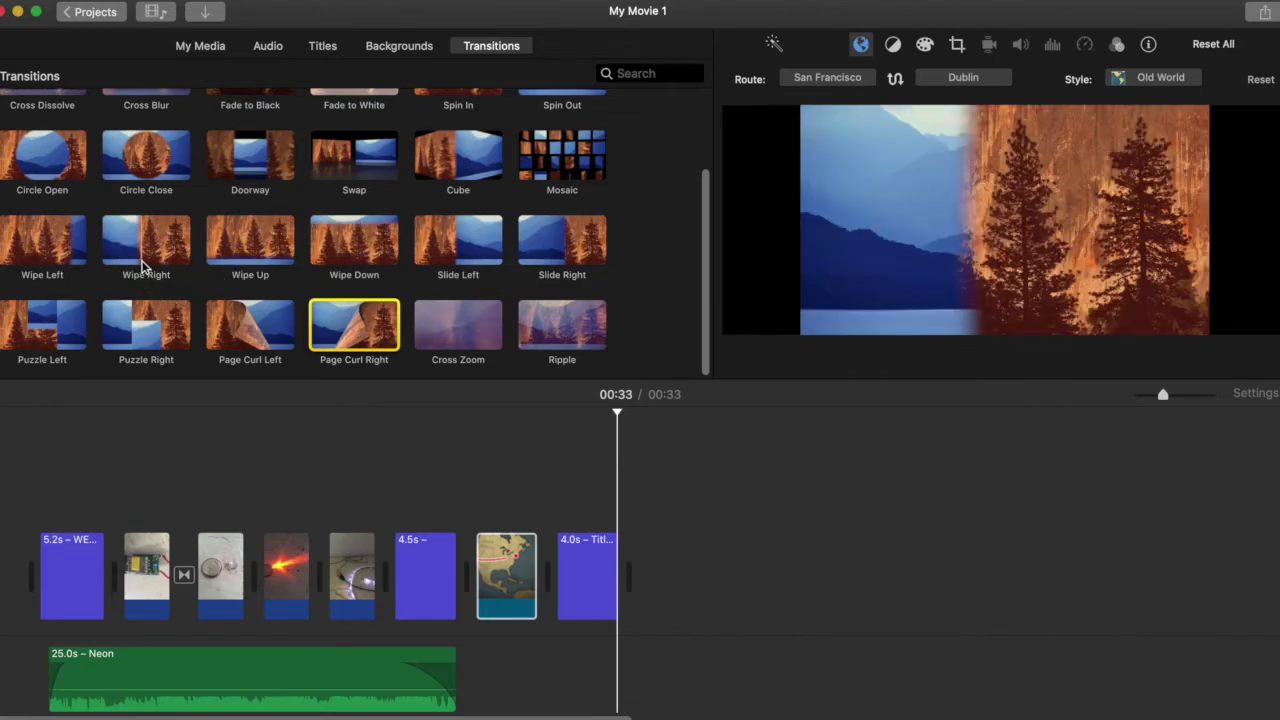
left_click(47, 172)
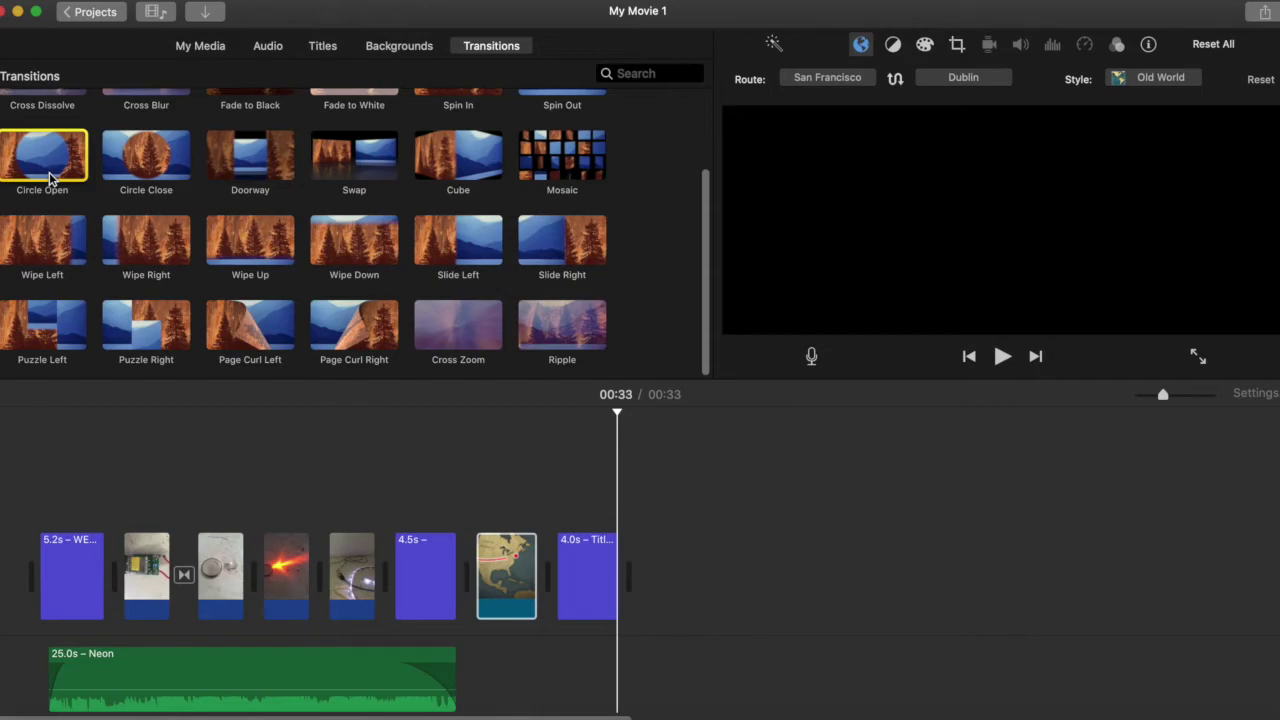
Play back the photo clips in the timeline and look through the transitions library again.
left_click(490, 575)
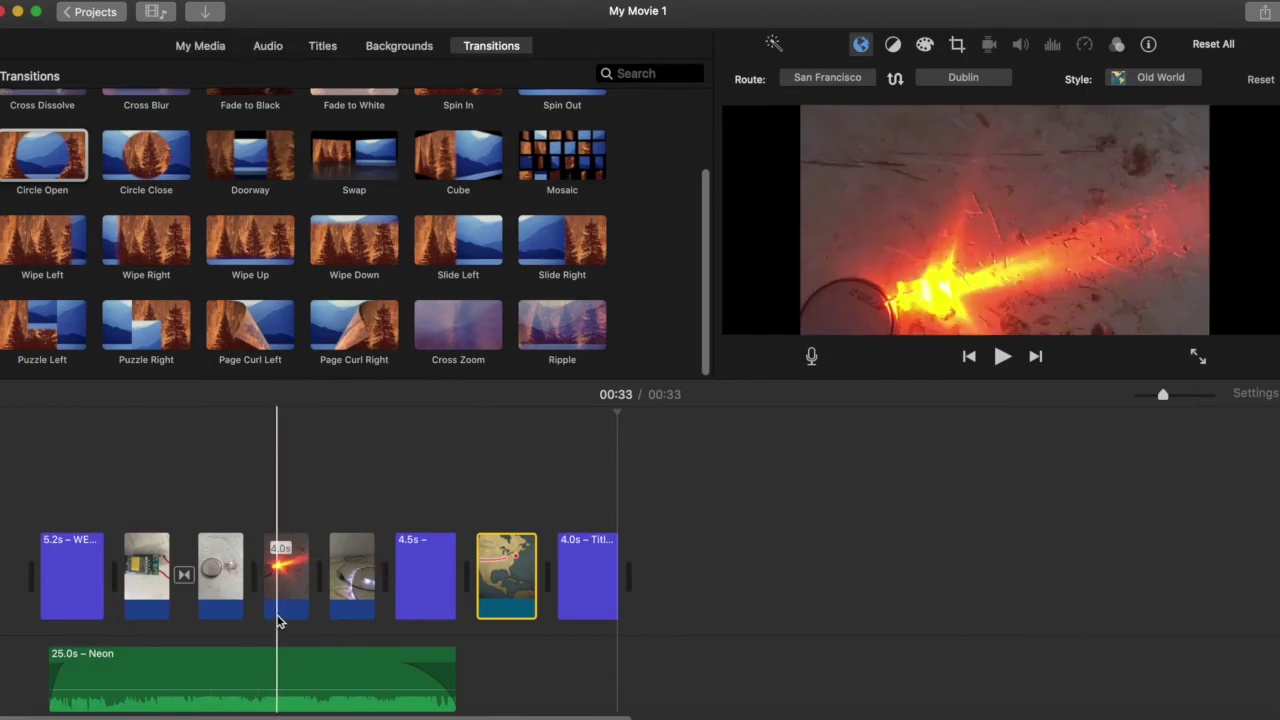
key("space")
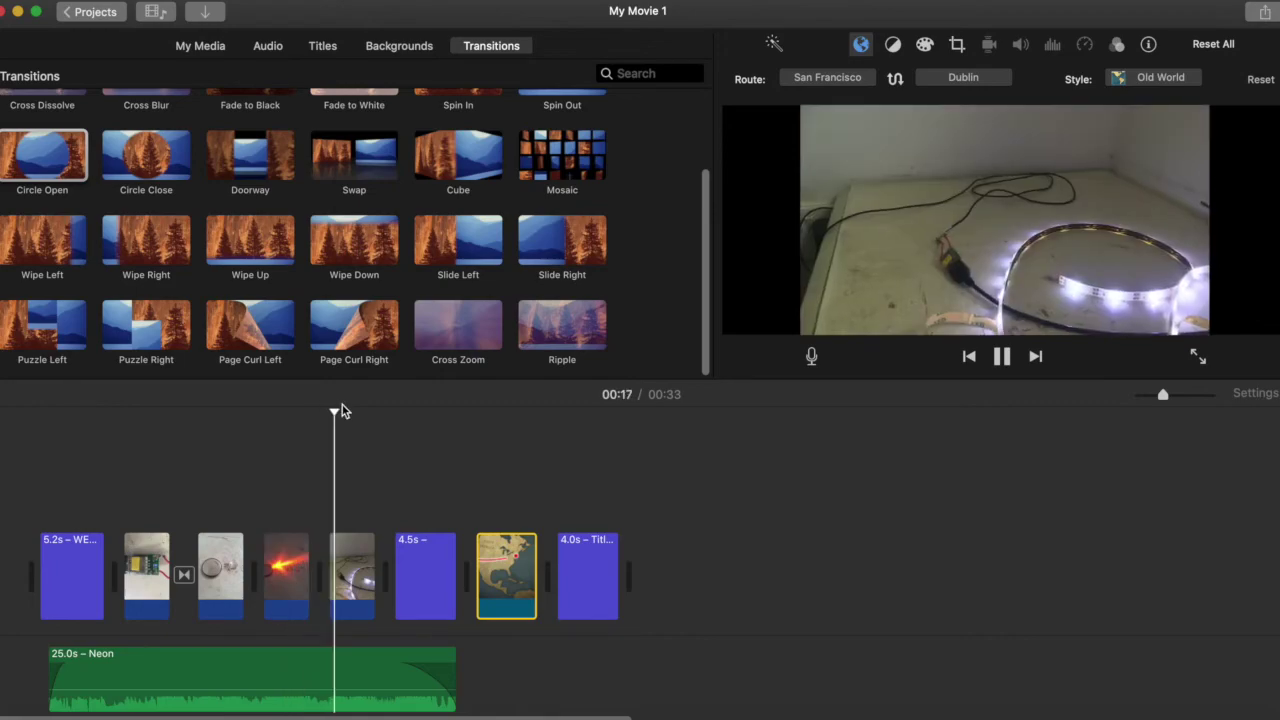
left_click_drag(92, 435, 58, 435)
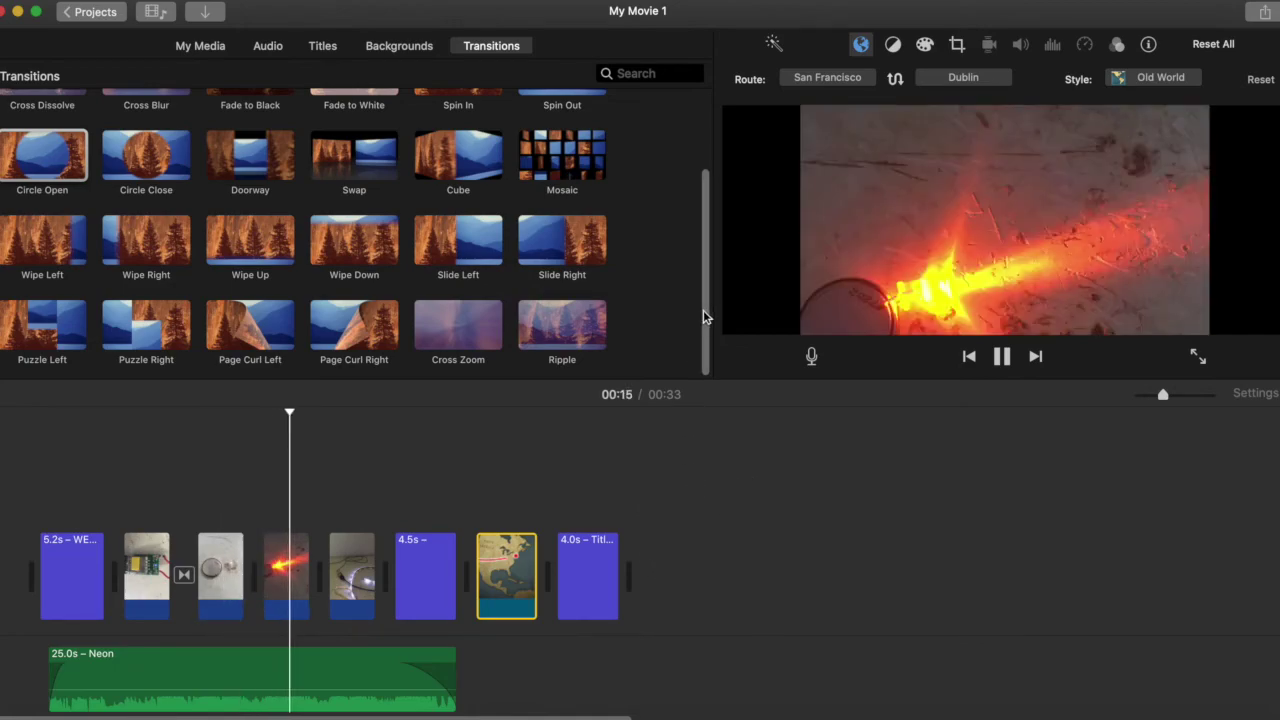
scroll(702, 250, "up", 3)
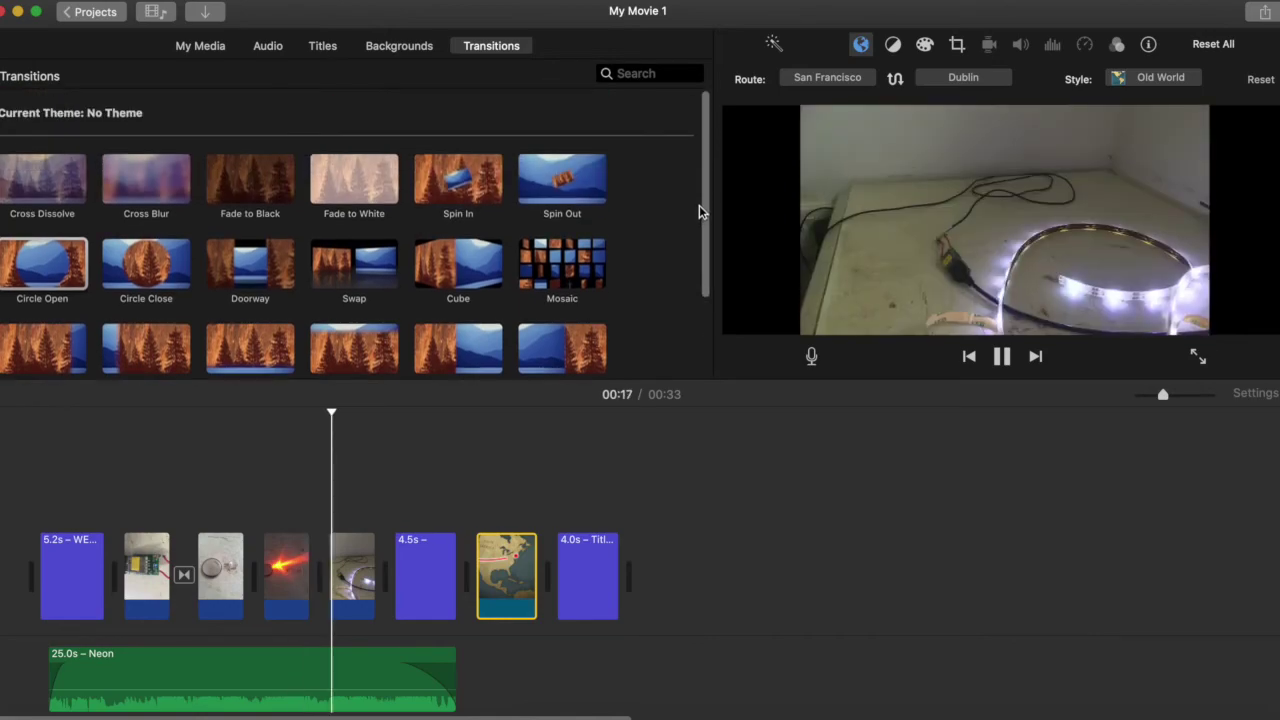
left_click_drag(700, 243, 702, 303)
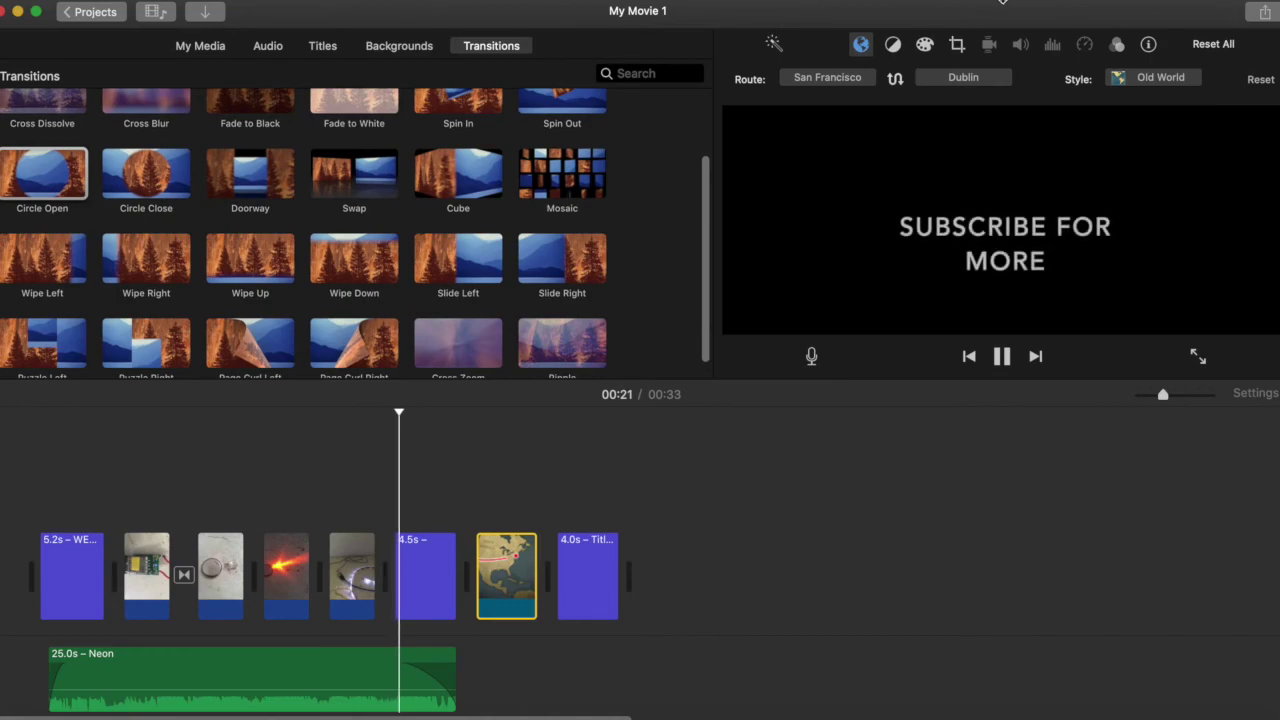